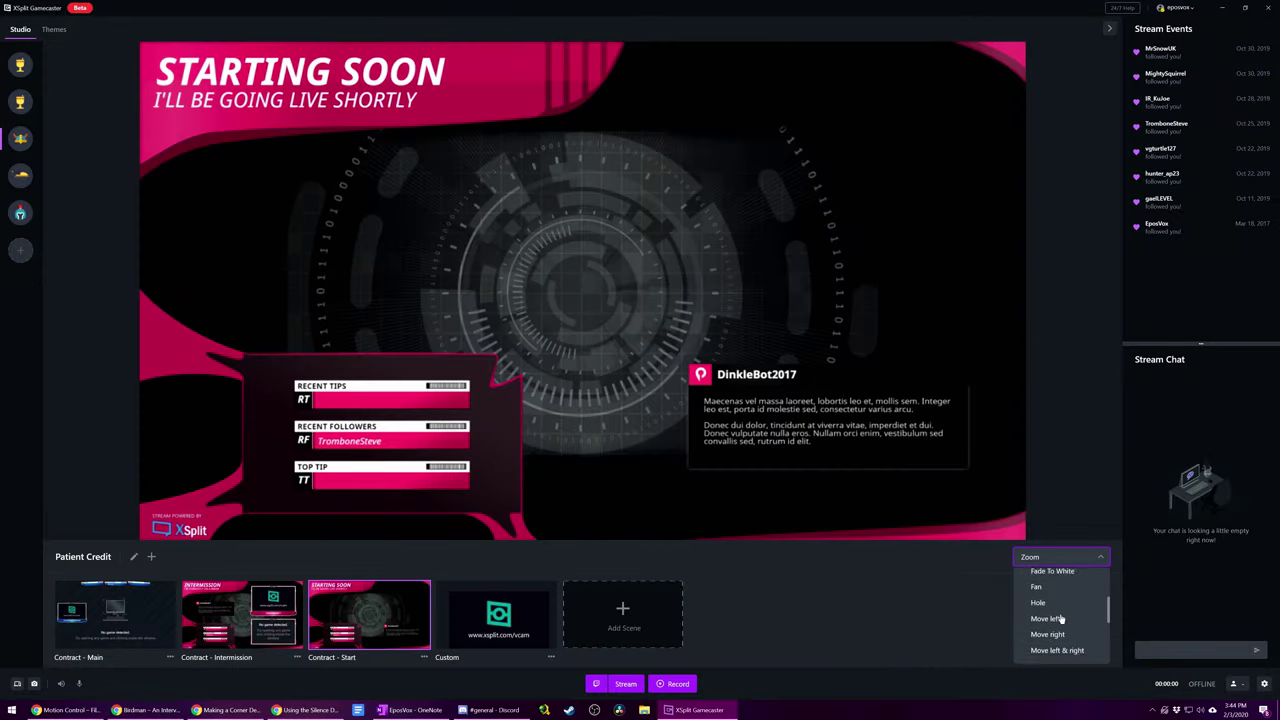
Set the scene transition to Collapse and play it by switching to the Contract - Intermission scene
click(1061, 613)
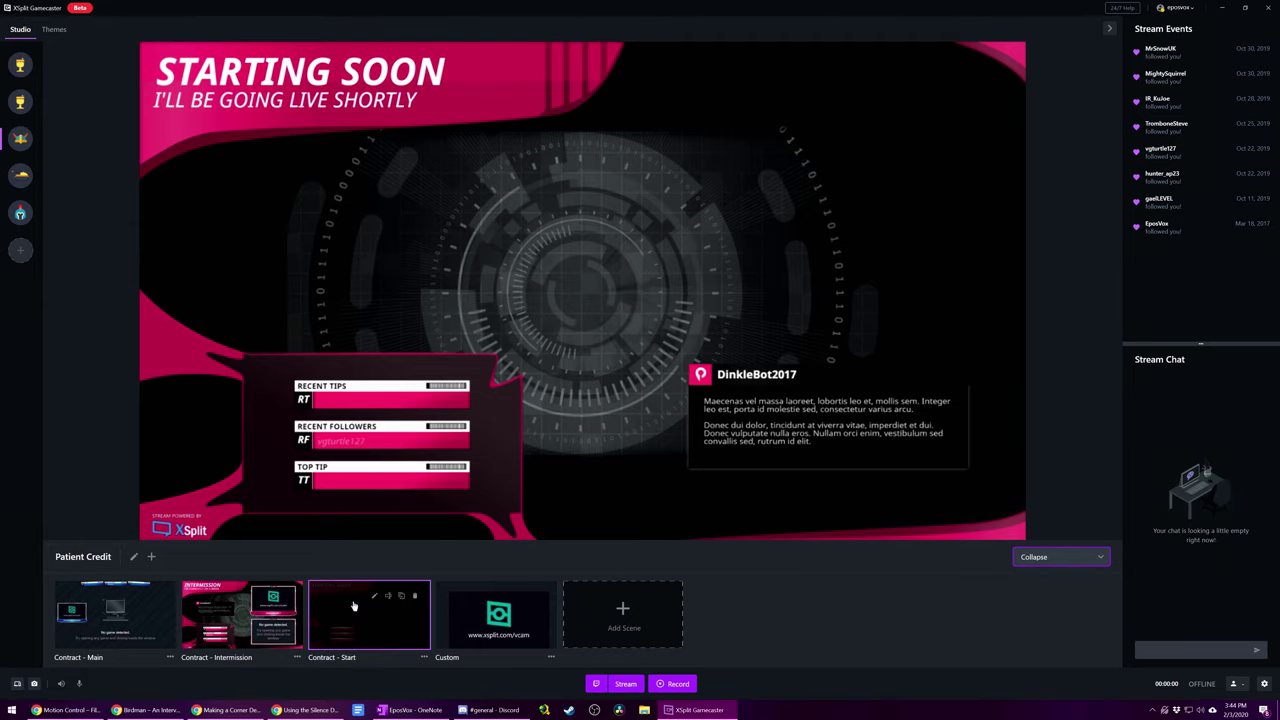
click(228, 626)
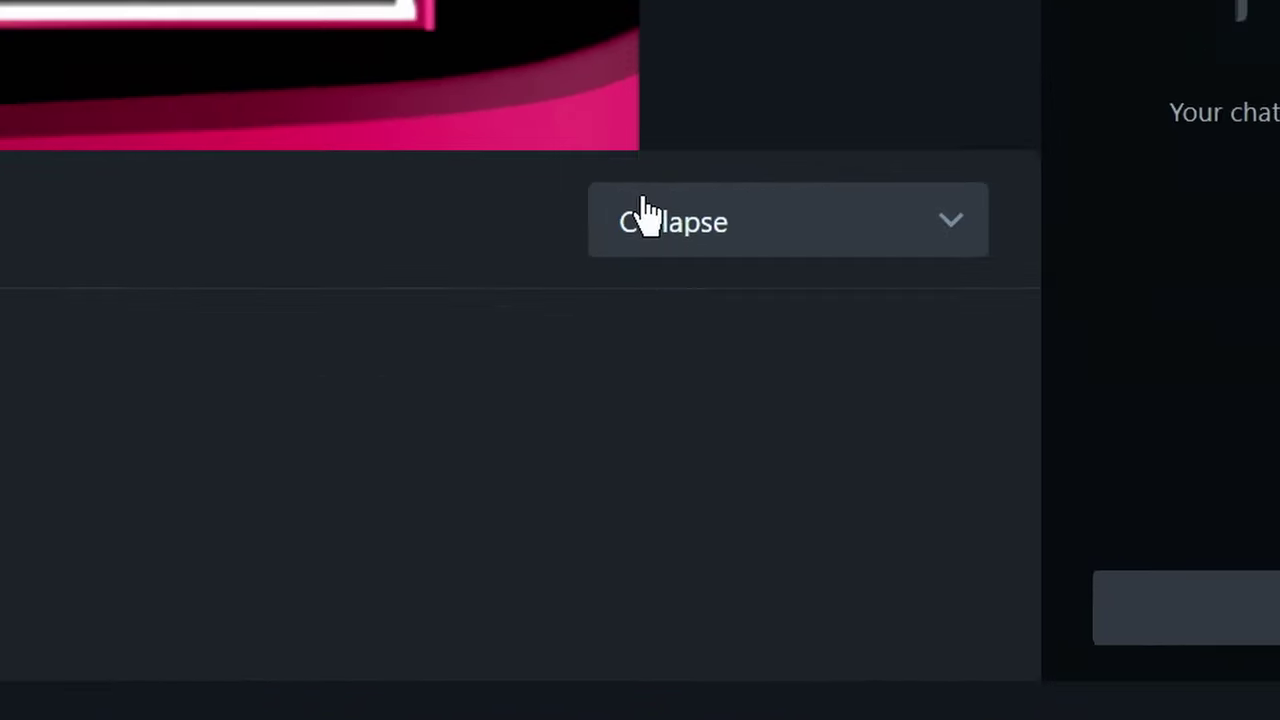
Change the scene transition to Fan
click(1032, 555)
scroll(740, 498, down, 4)
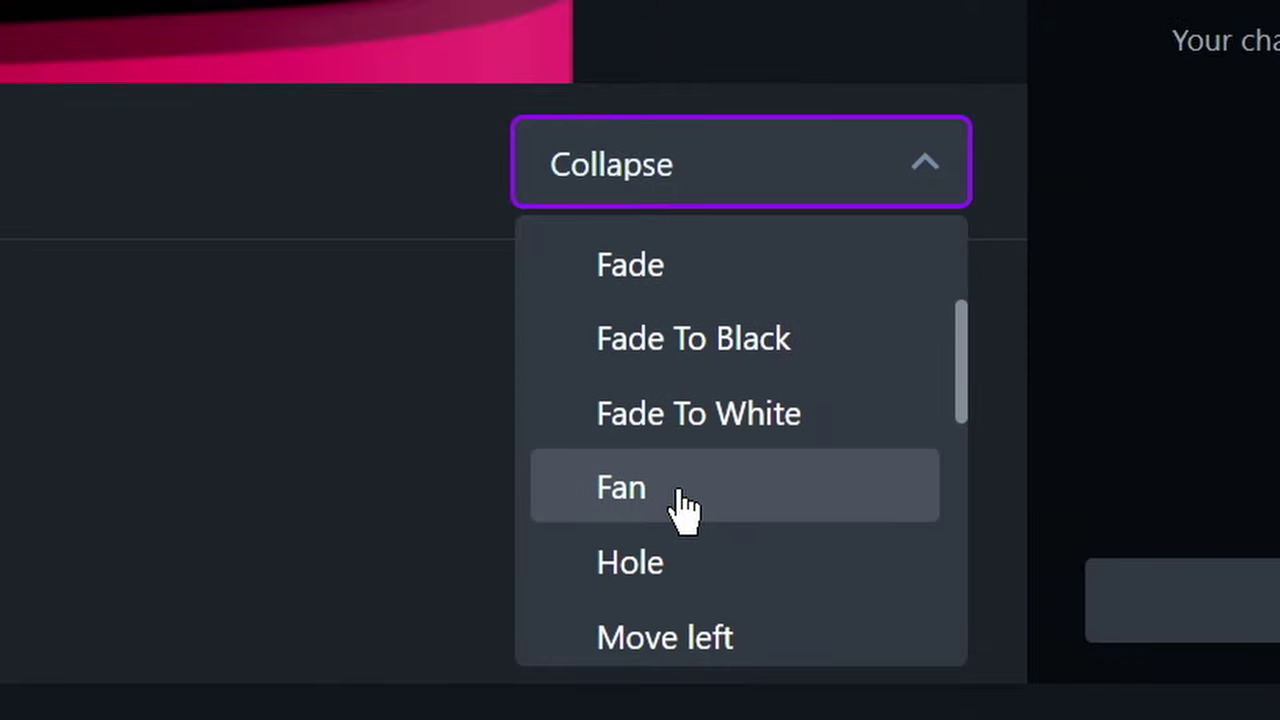
click(680, 509)
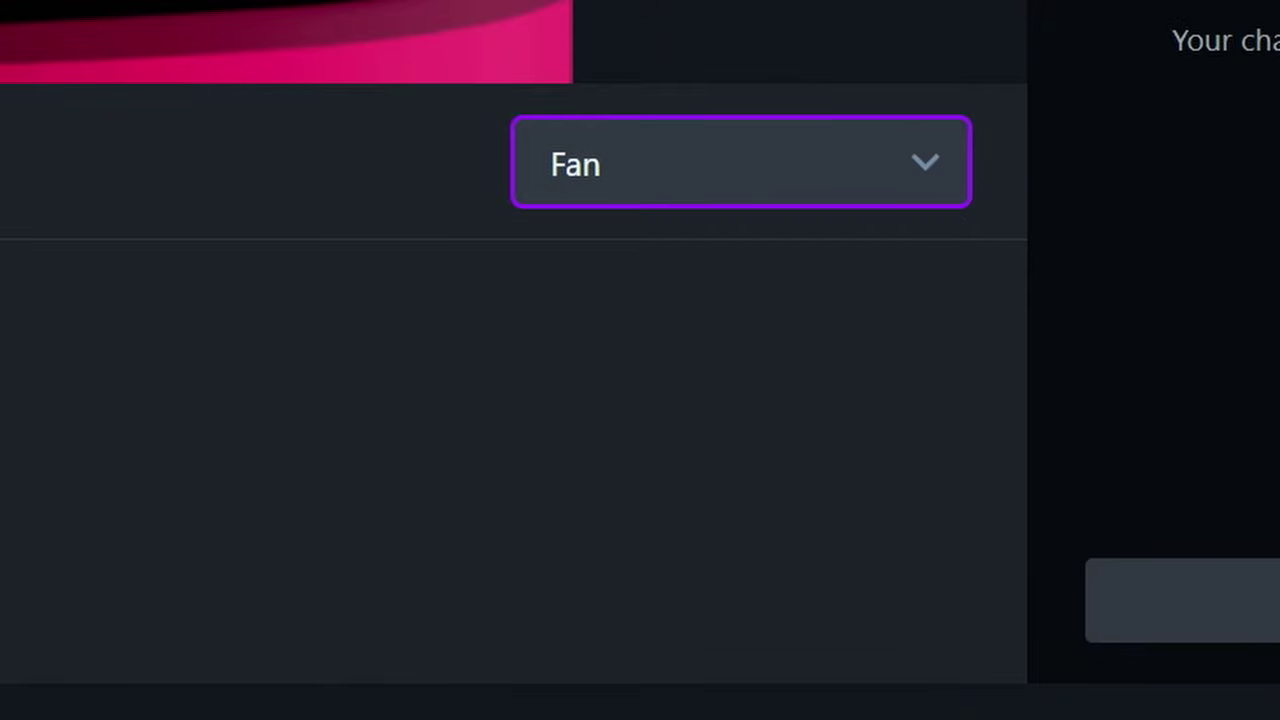
Change the scene transition to Move right
click(800, 163)
scroll(716, 525, down, 5)
scroll(720, 528, down, 3)
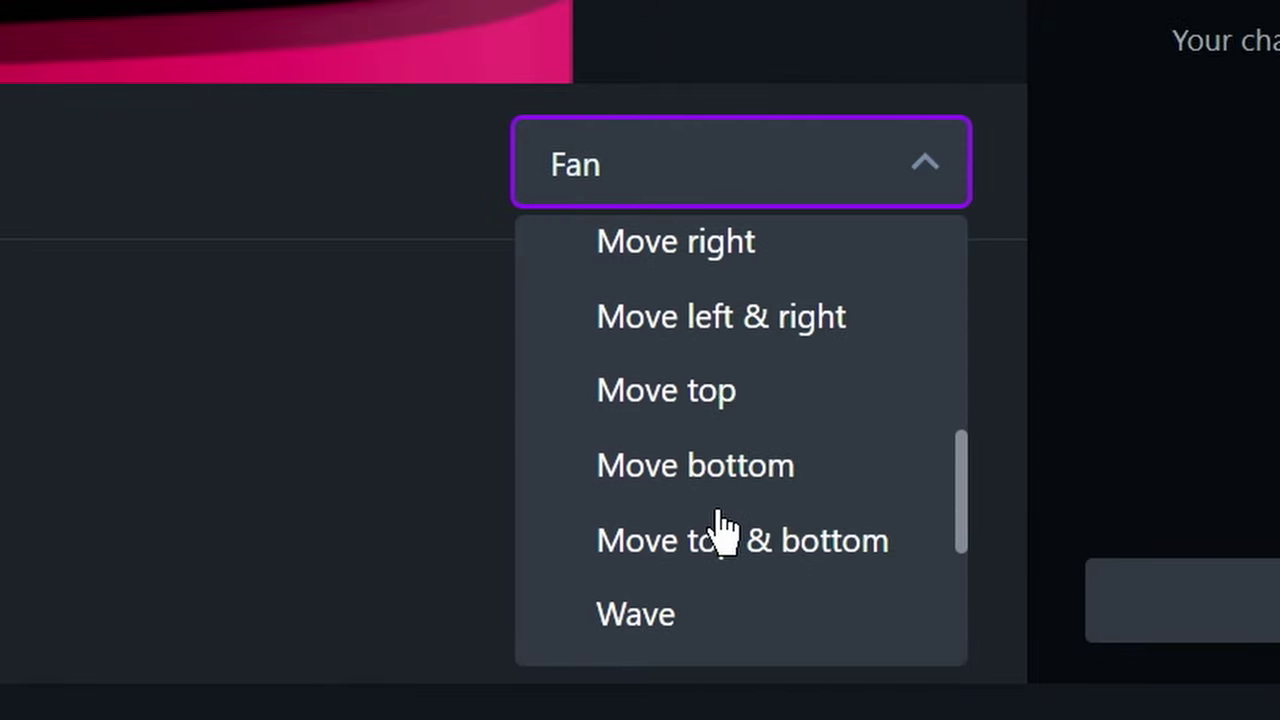
scroll(734, 457, up, 2)
click(728, 446)
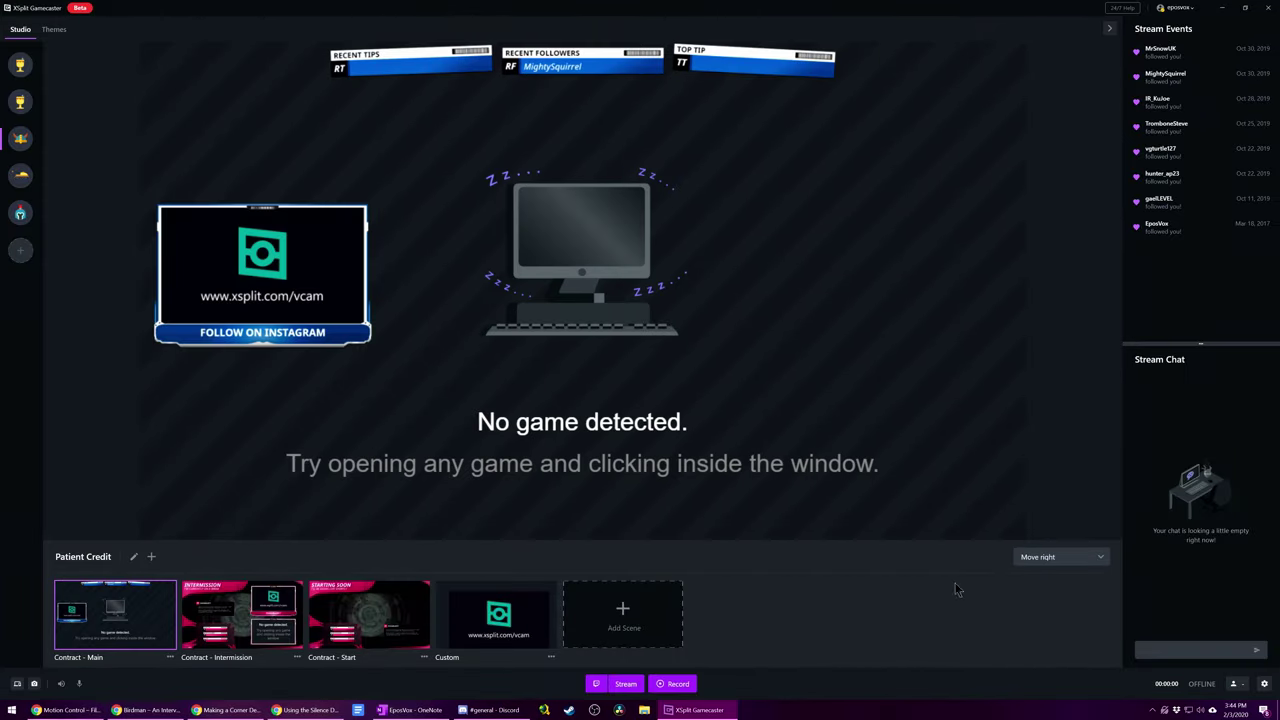
Change the scene transition to Wave and play it by switching to the Contract - Intermission scene
click(1073, 566)
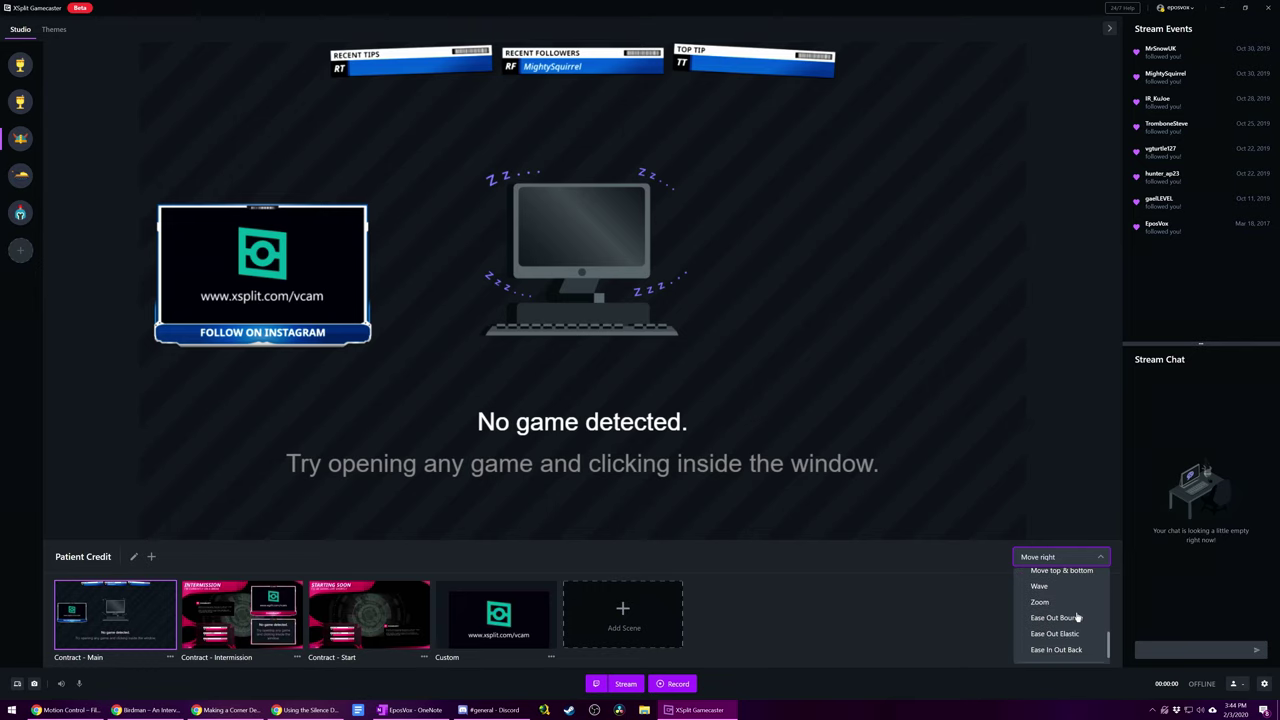
click(1040, 586)
click(228, 636)
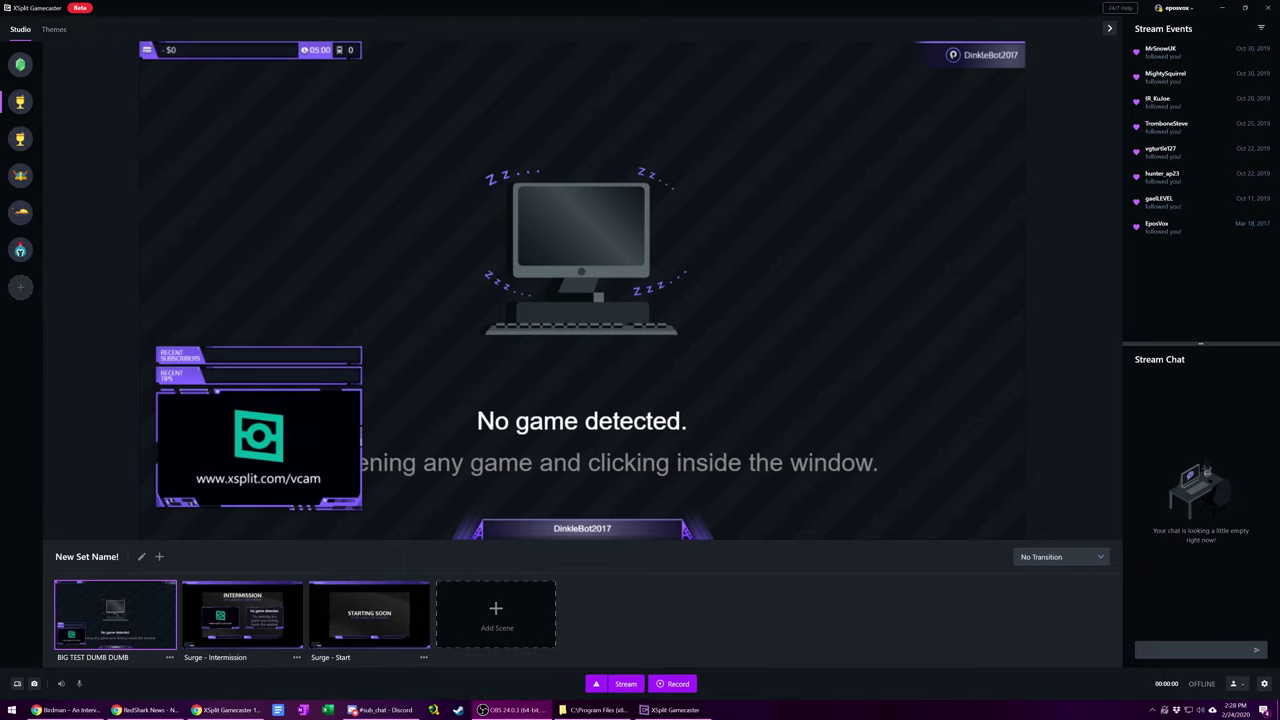
Open the changelog, read the custom stingers entry under Features and Improvements, and close it
click(1178, 9)
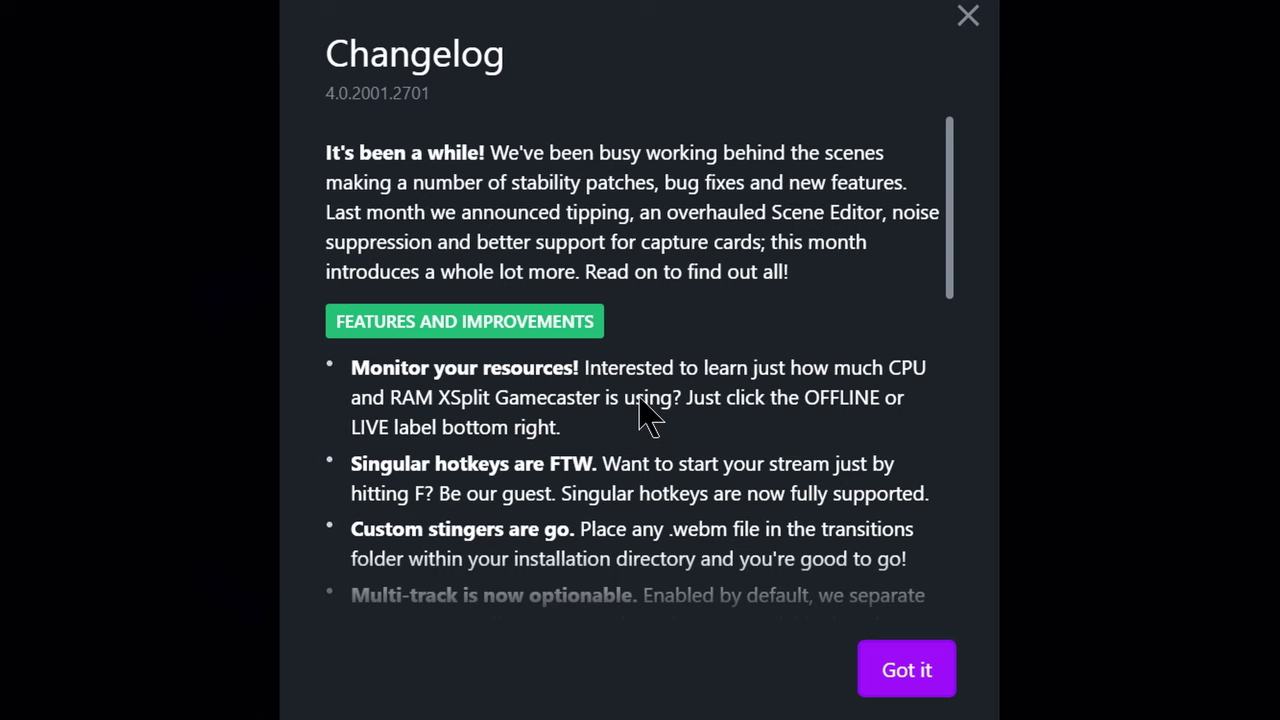
scroll(634, 400, down, 1)
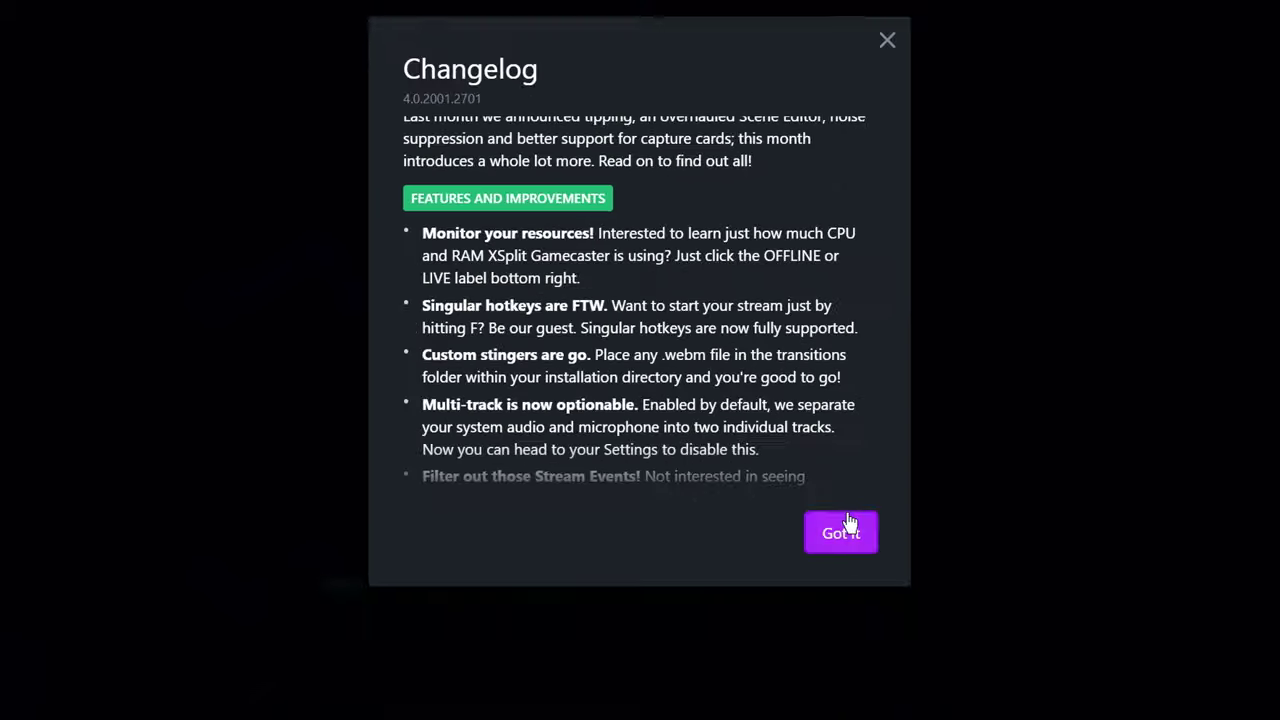
click(895, 669)
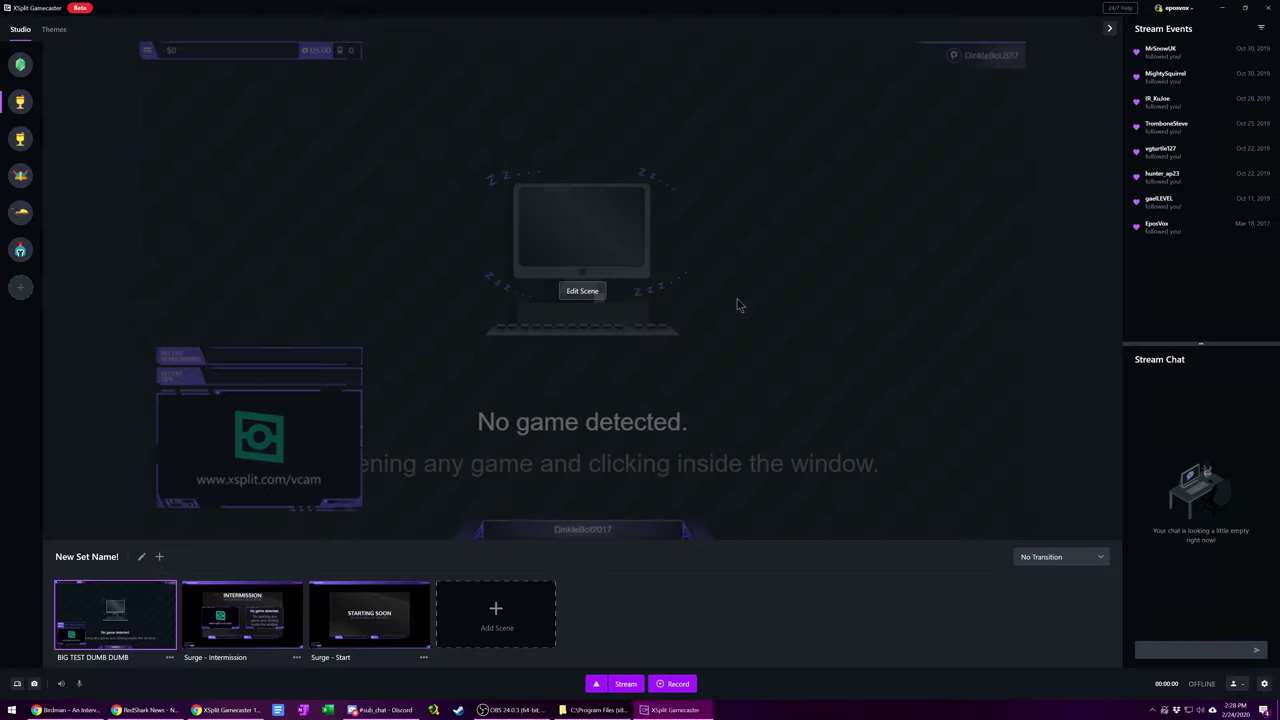
Switch to File Explorer and open C:\Program Files (x86)\SplitmediaLabs\XSplit Gamecaster\transitions
click(586, 713)
click(685, 143)
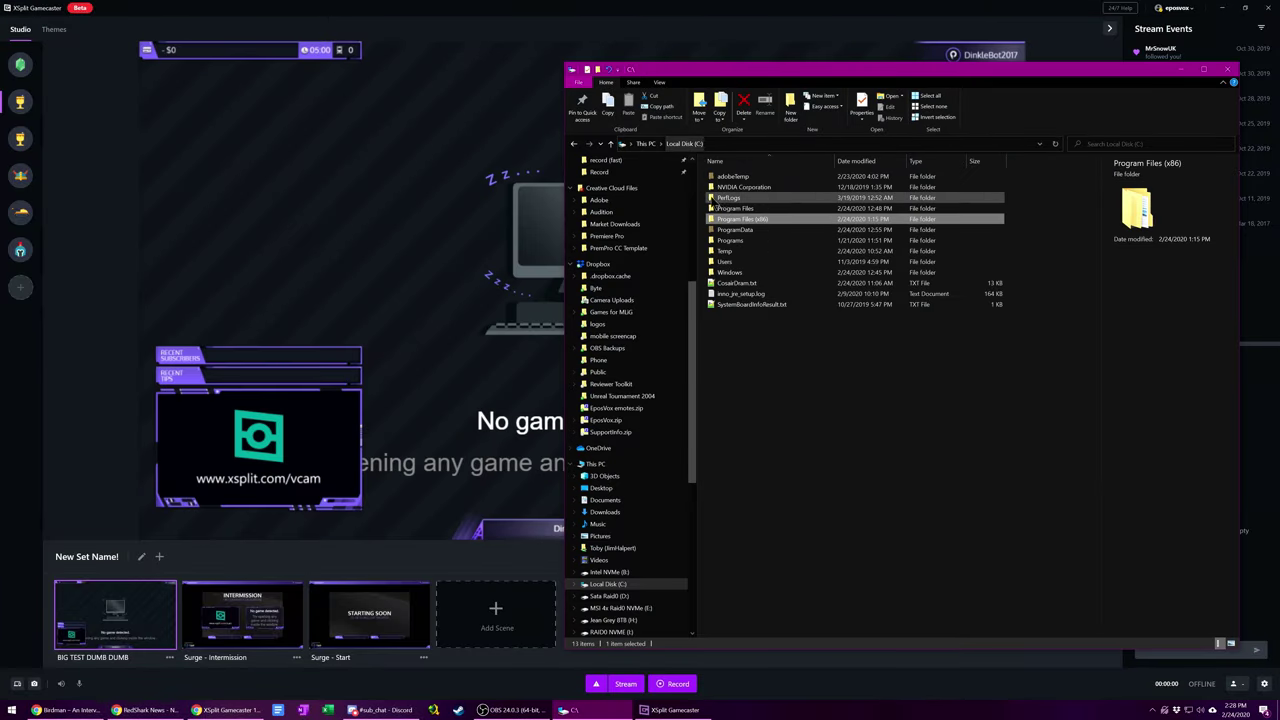
double_click(760, 219)
click(754, 572)
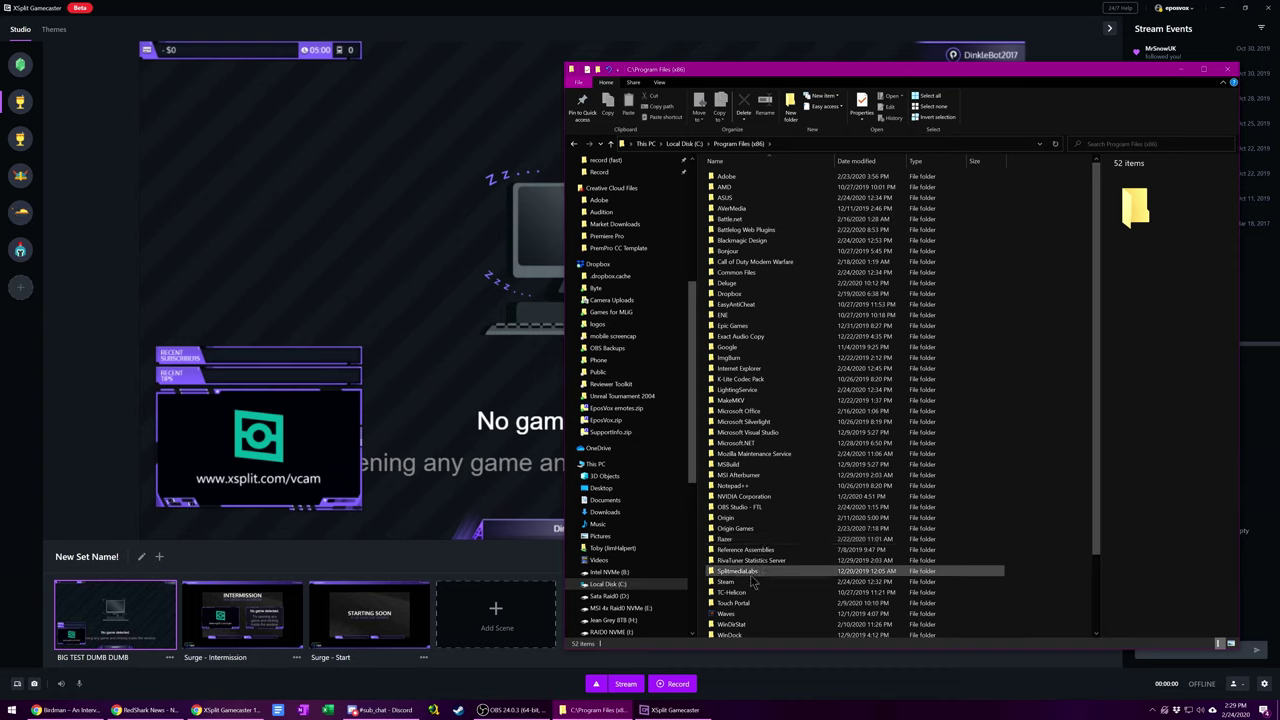
double_click(760, 571)
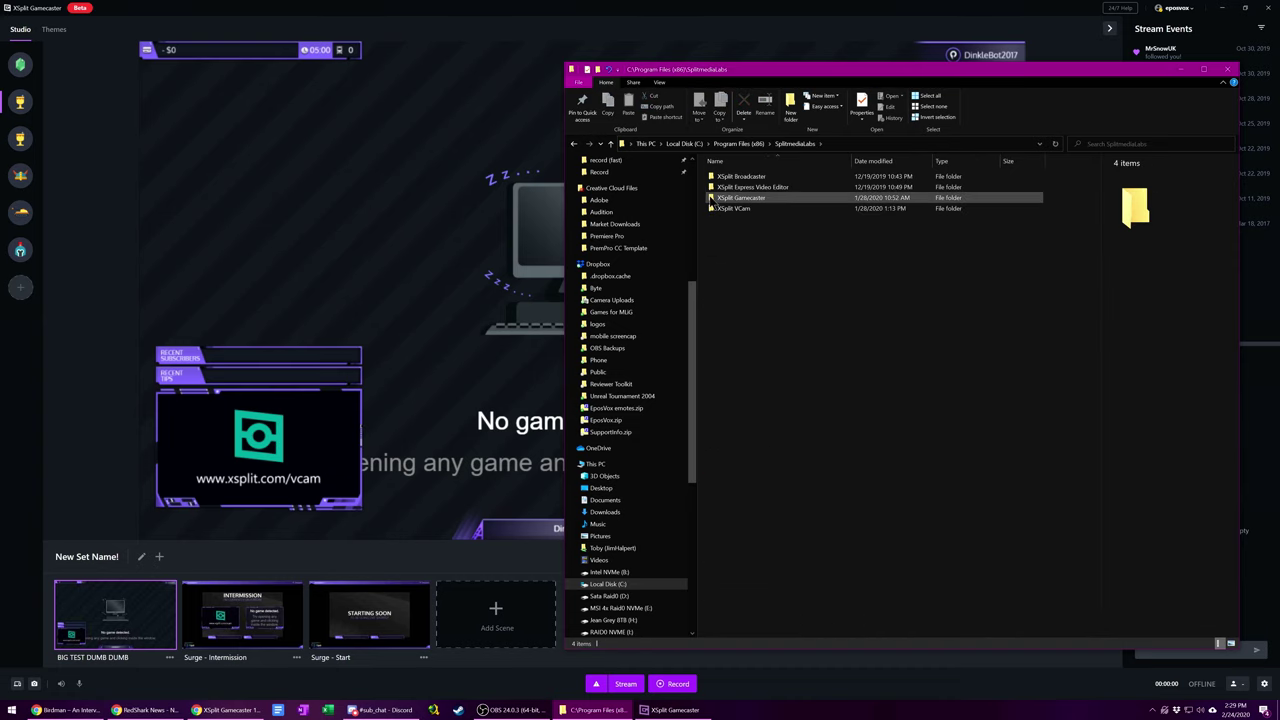
click(720, 199)
double_click(721, 201)
double_click(725, 209)
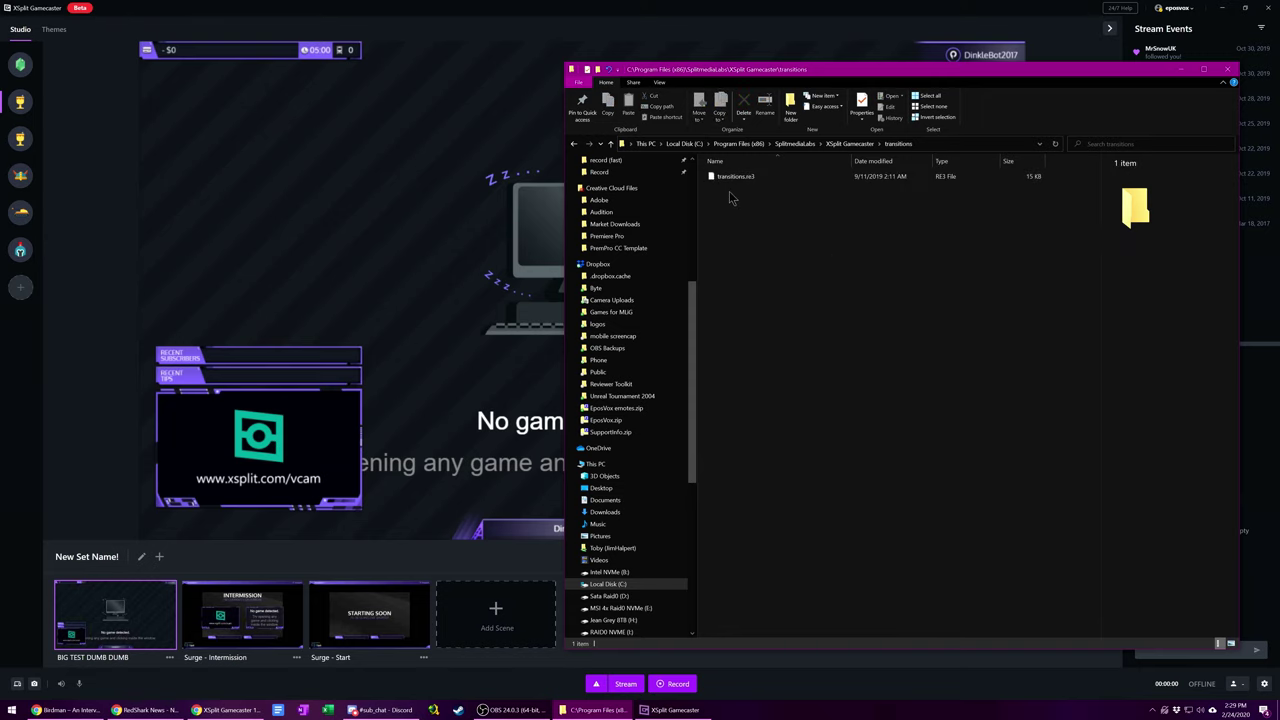
Open a second File Explorer window and go to the Overlay folder inside EposVox_Finals
middle_click(597, 710)
click(95, 390)
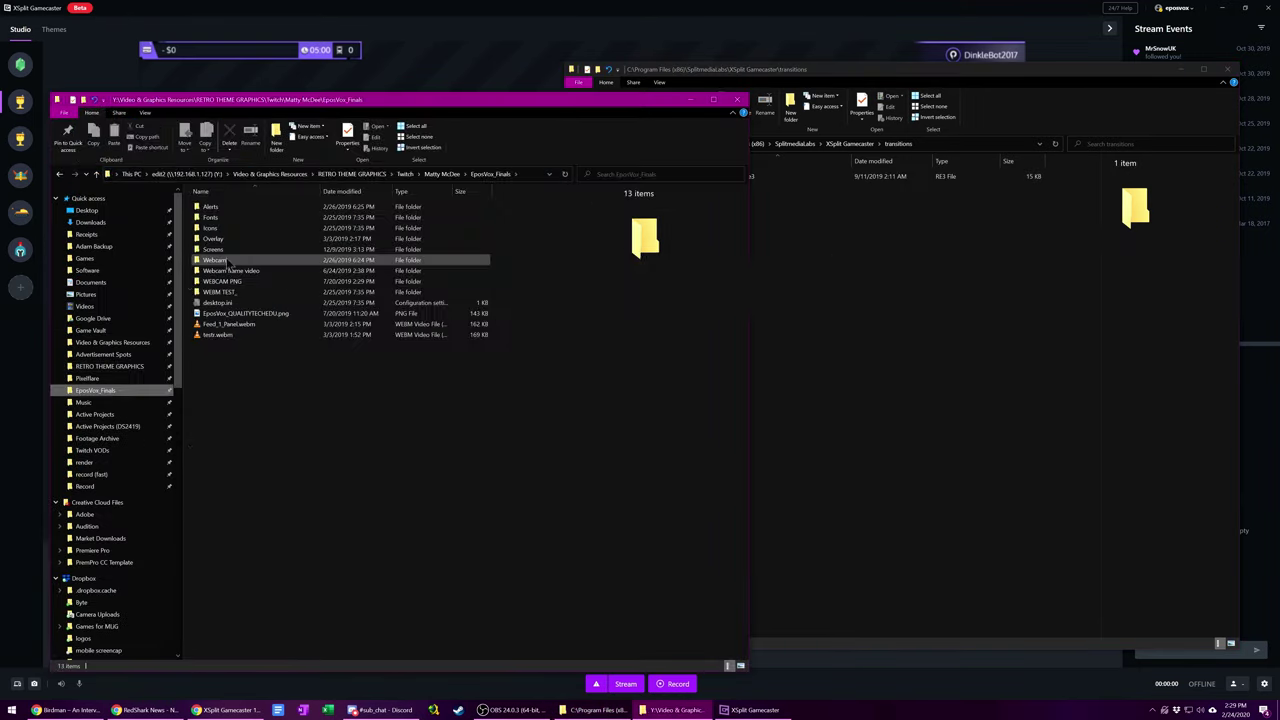
click(213, 249)
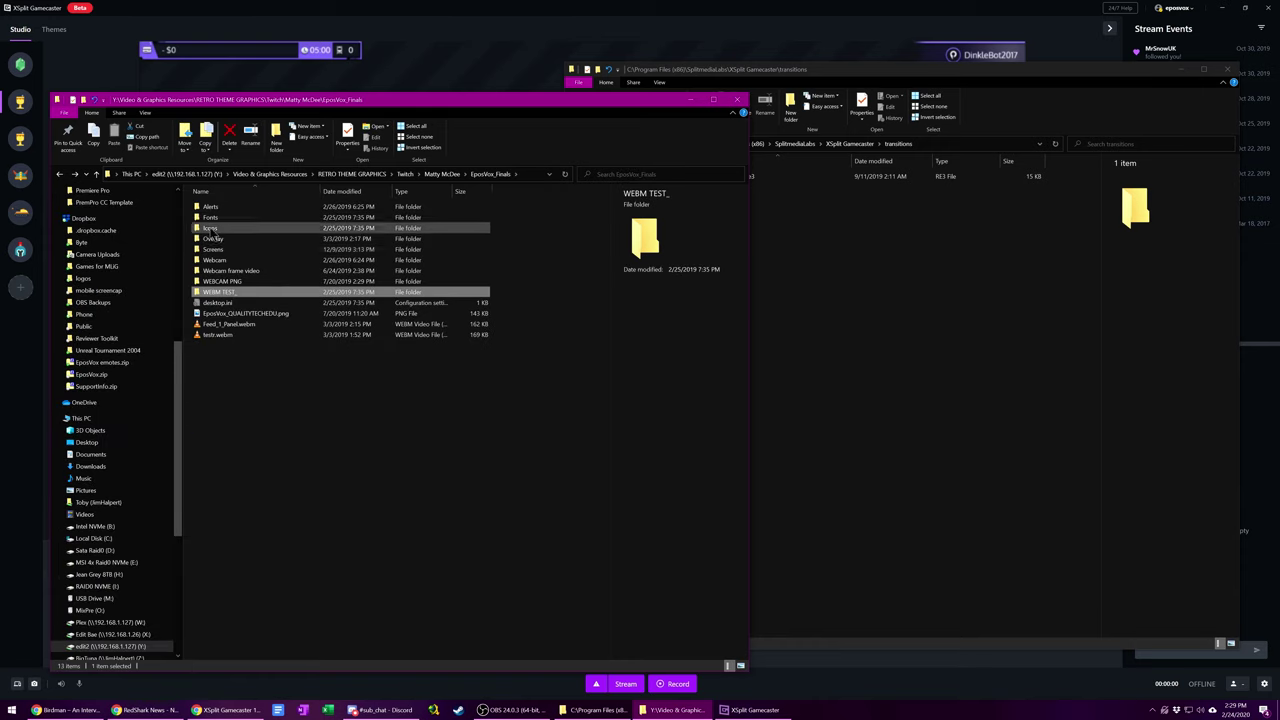
double_click(213, 238)
Copy Epos_Vox_Stringer_003_Final.webm into the transitions folder, accepting the security warning and granting TeraCopy permission
drag(245, 238, 765, 244)
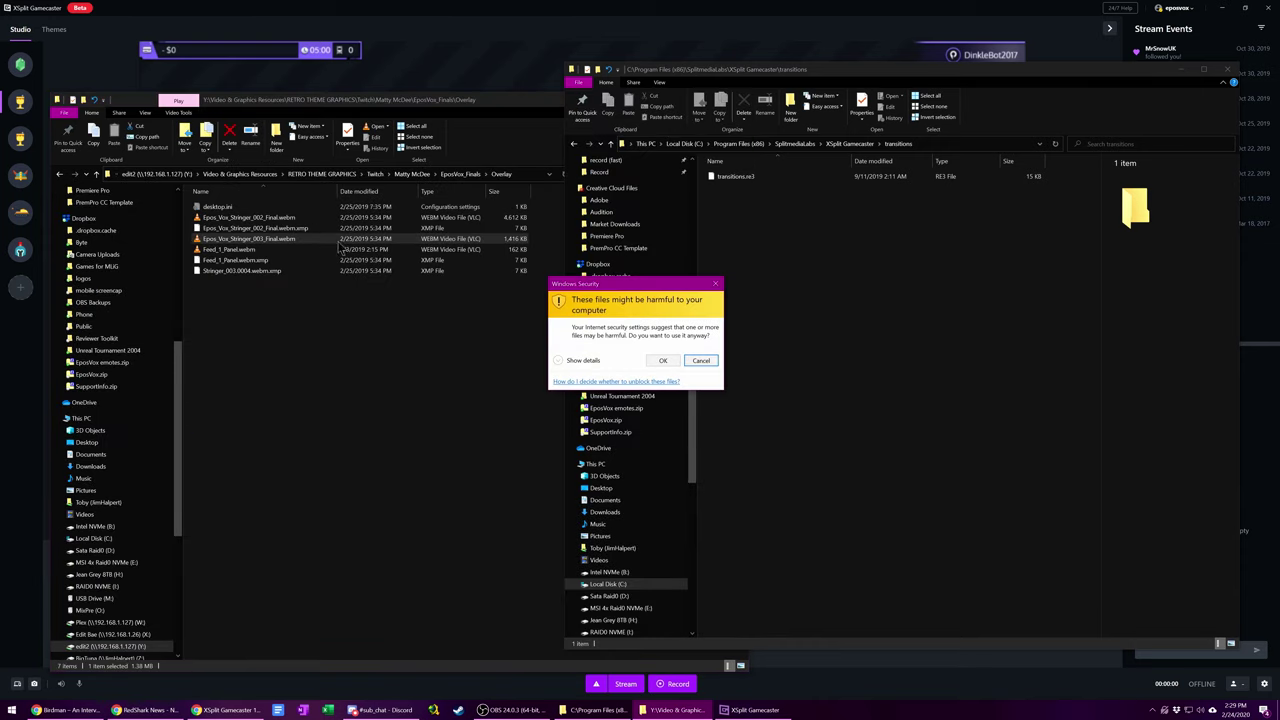
click(665, 363)
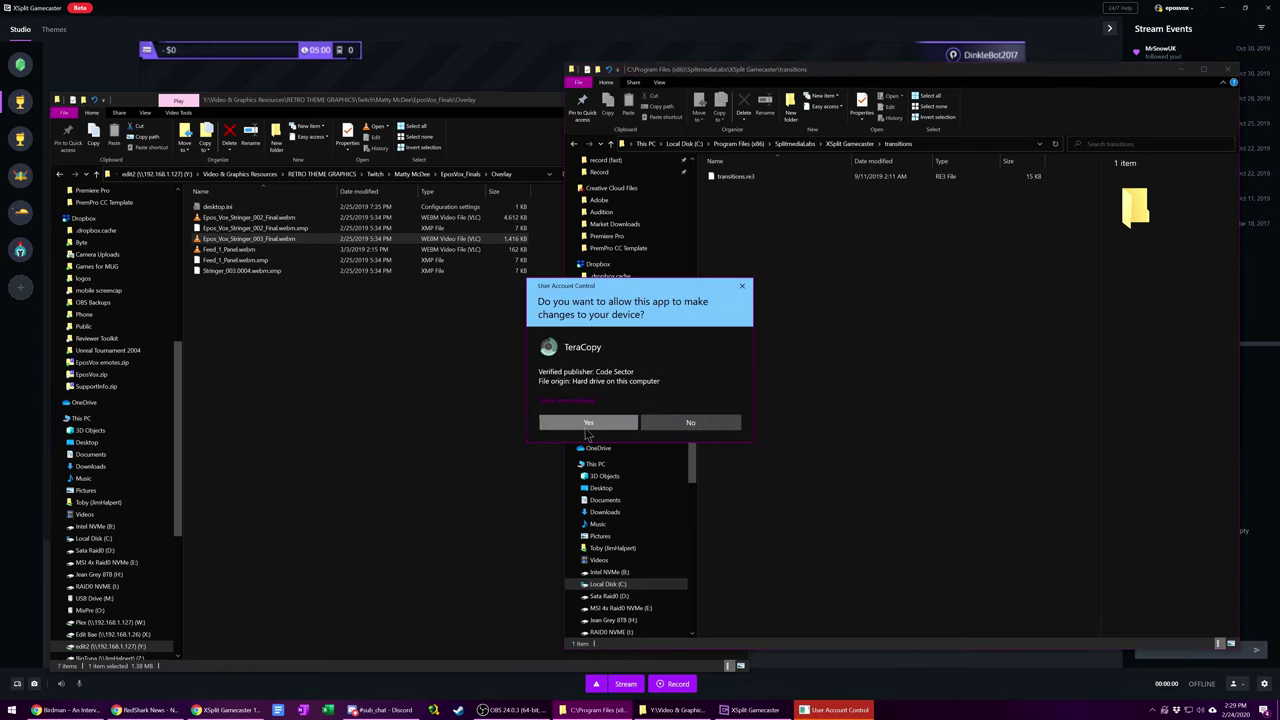
click(588, 421)
Copy Epos_Vox_Stringer_002_Final.webm into the transitions folder as well, approving the security and permission requests
drag(250, 217, 846, 271)
click(665, 361)
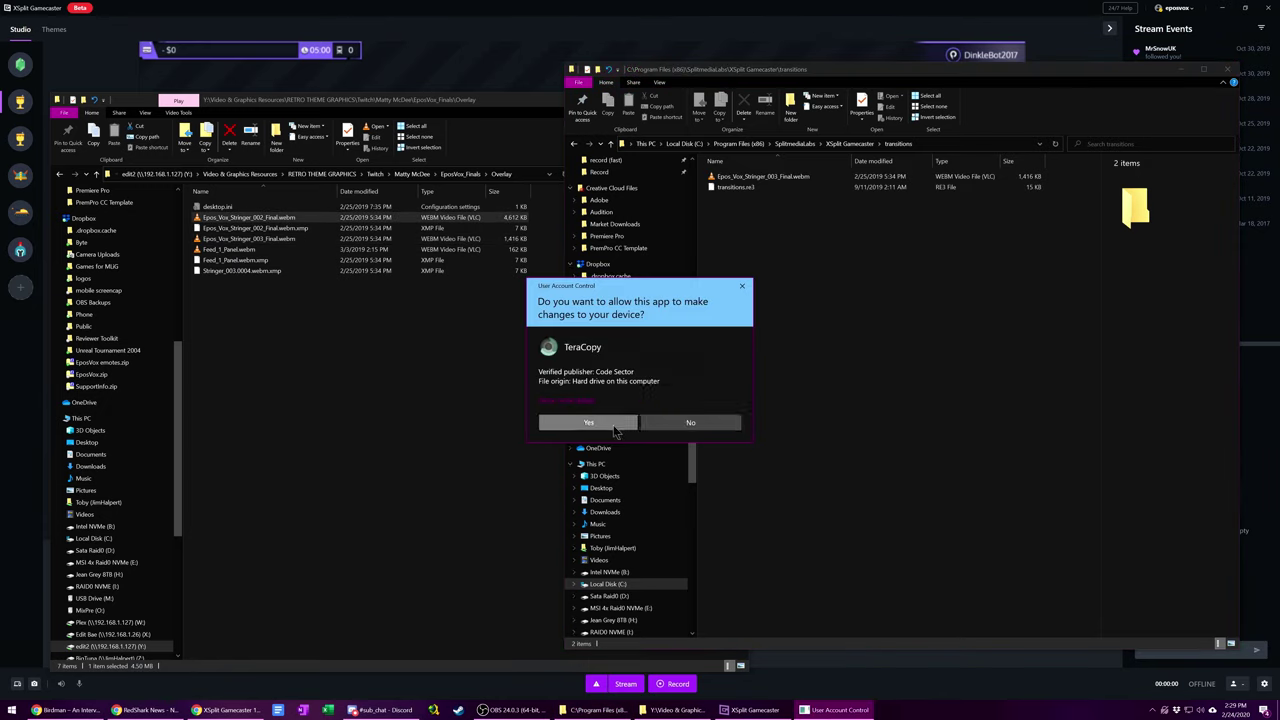
click(610, 422)
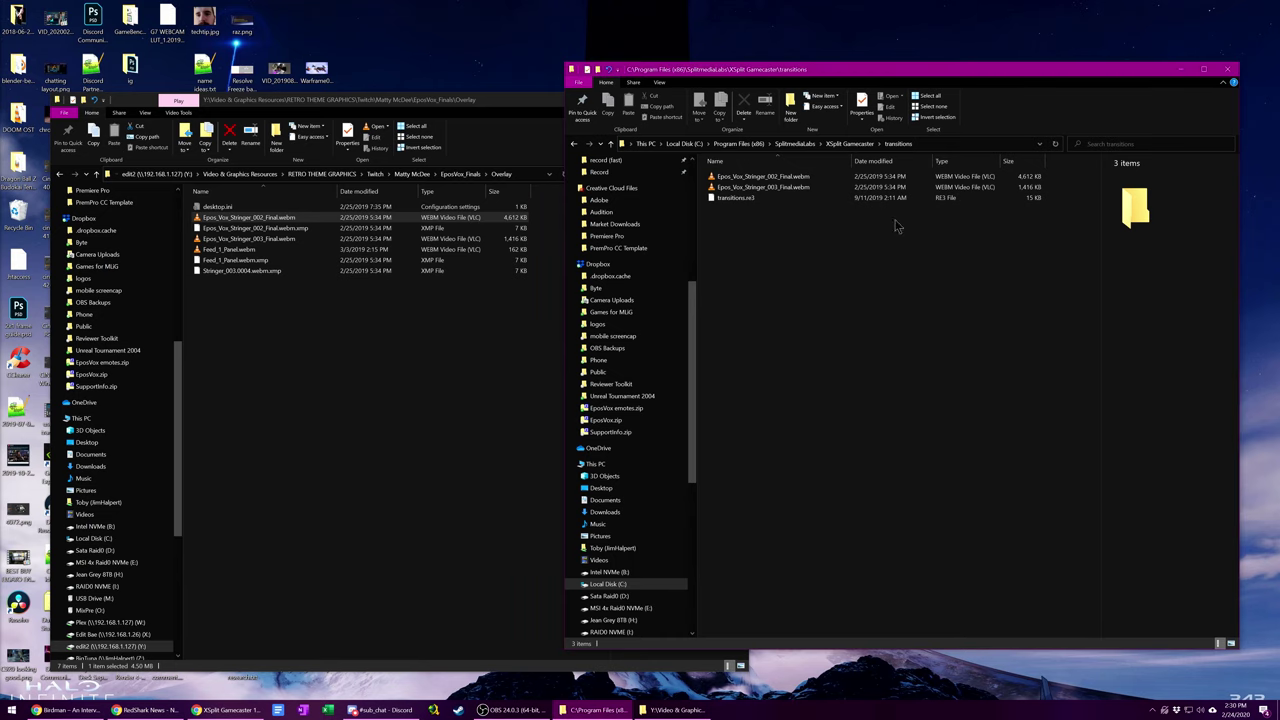
Relaunch XSplit Gamecaster and play the Epos_Vox_Stringer_002 transition into the Surge - Intermission scene
key(super)
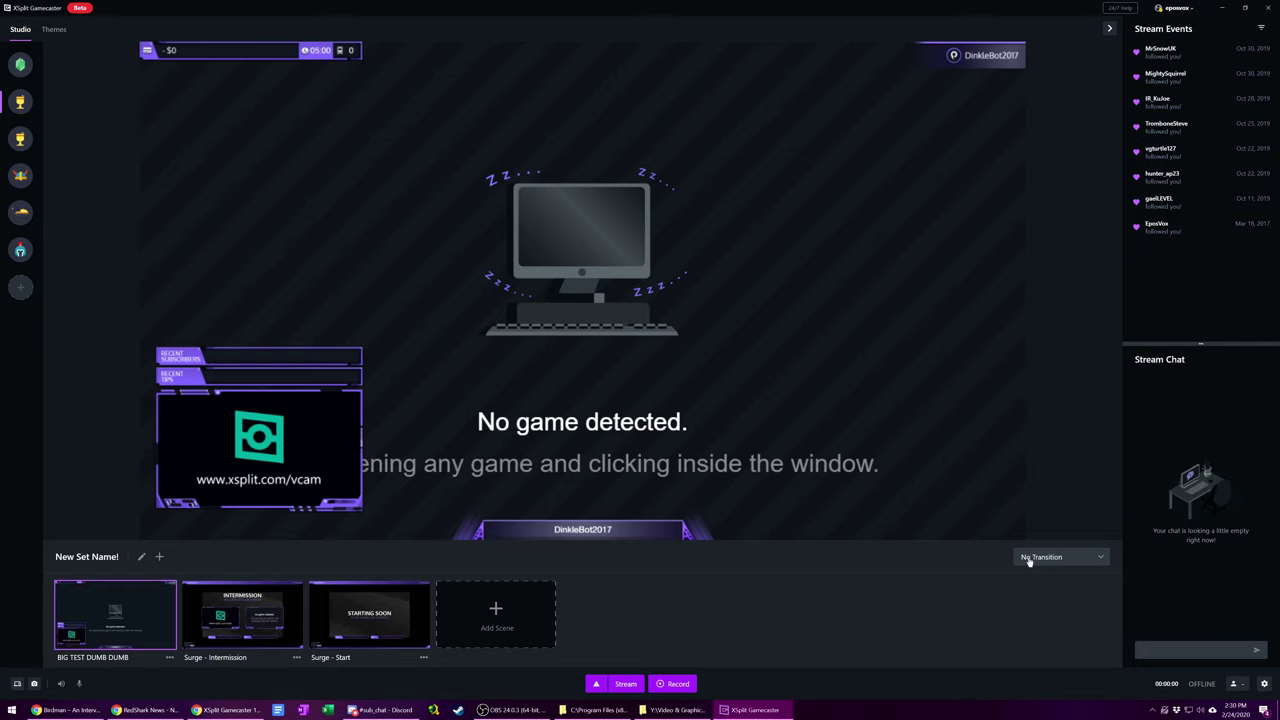
click(1029, 562)
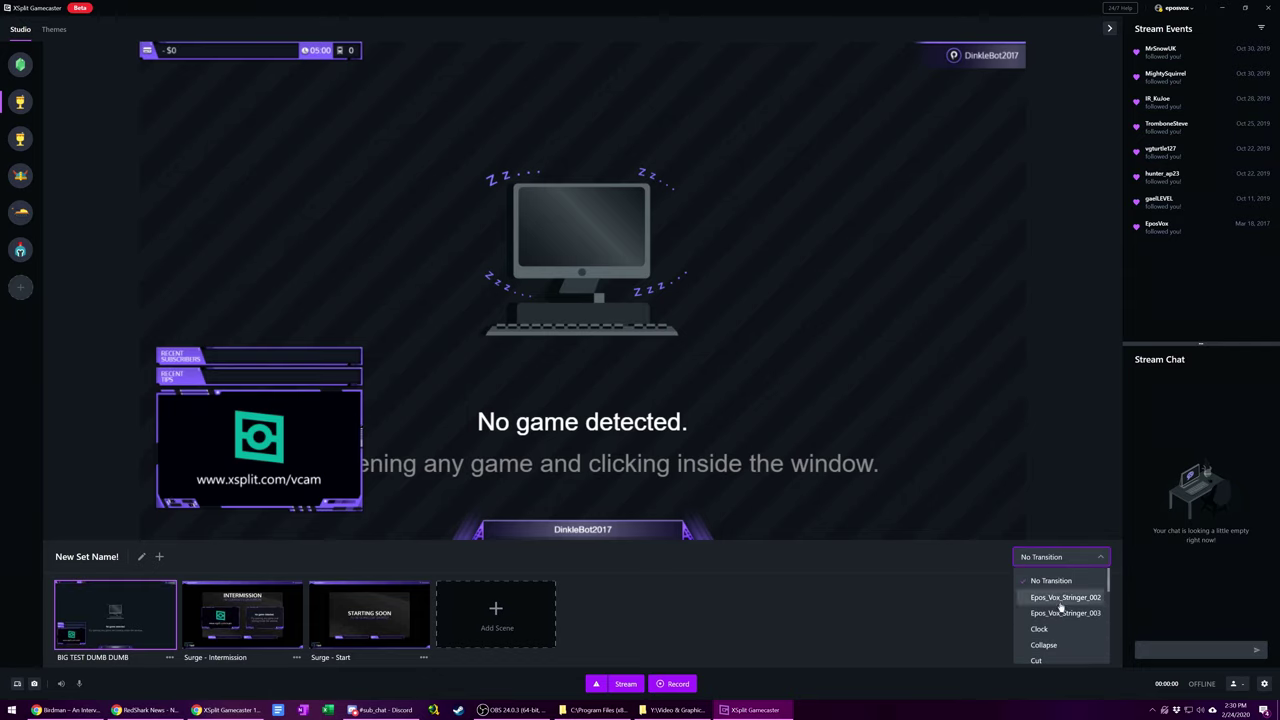
click(1061, 599)
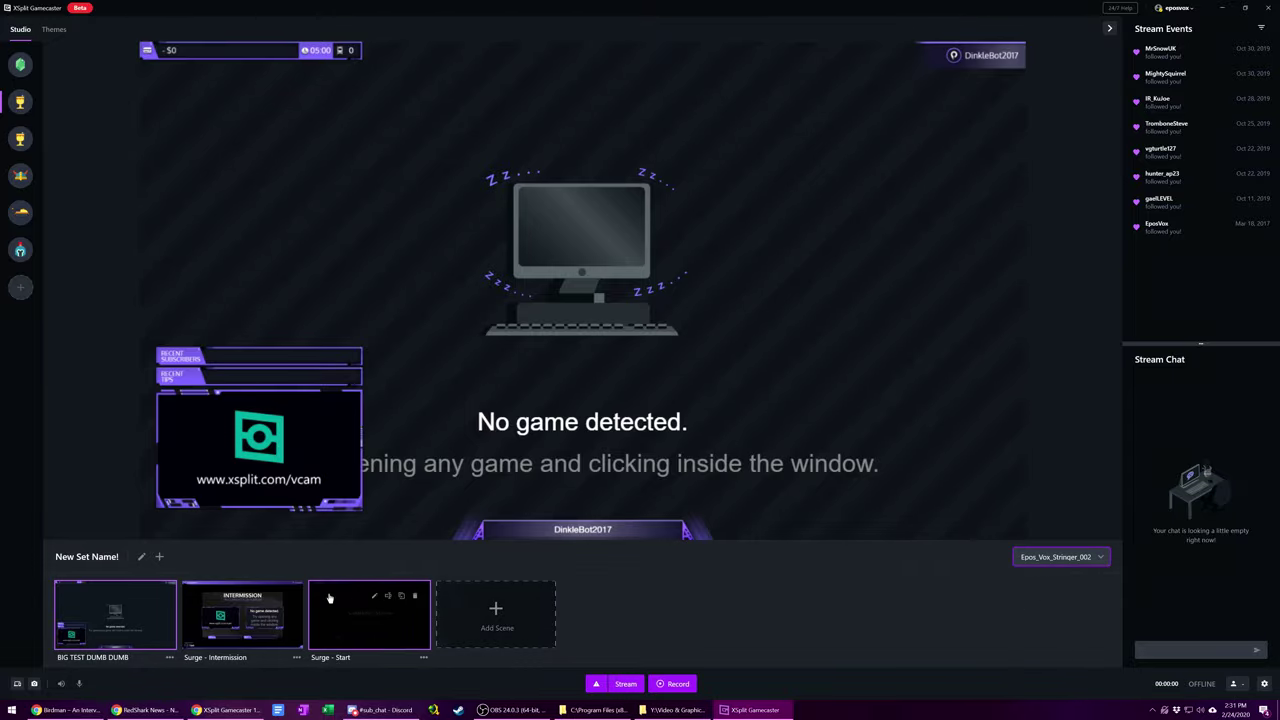
click(246, 610)
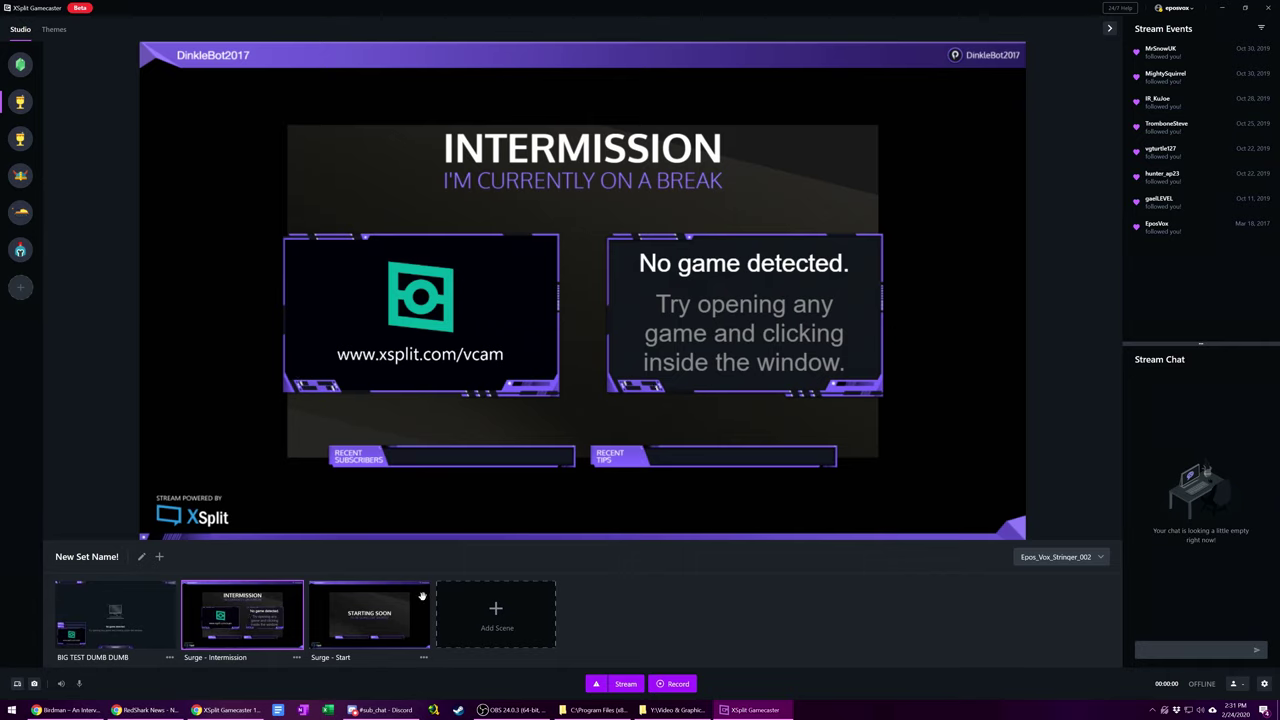
Set the scene transition to Epos_Vox_Stringer_003 and play it by switching to the Surge - Start scene
click(1022, 557)
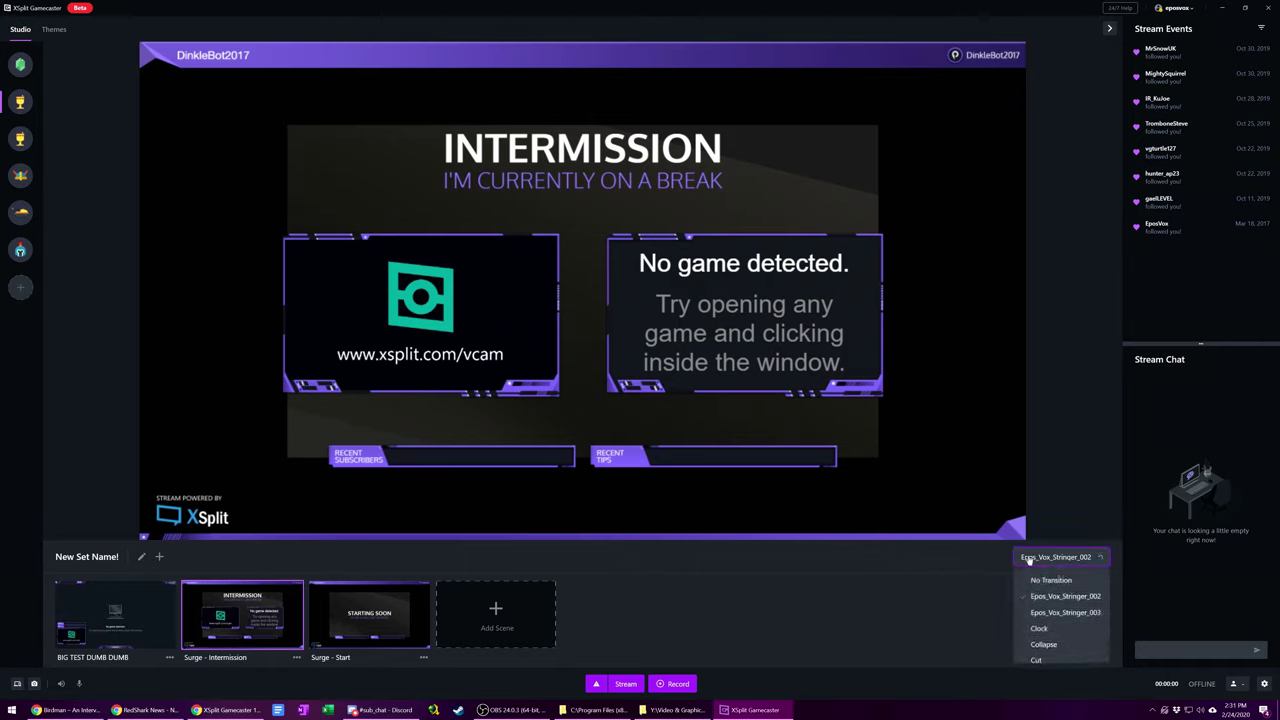
click(1046, 612)
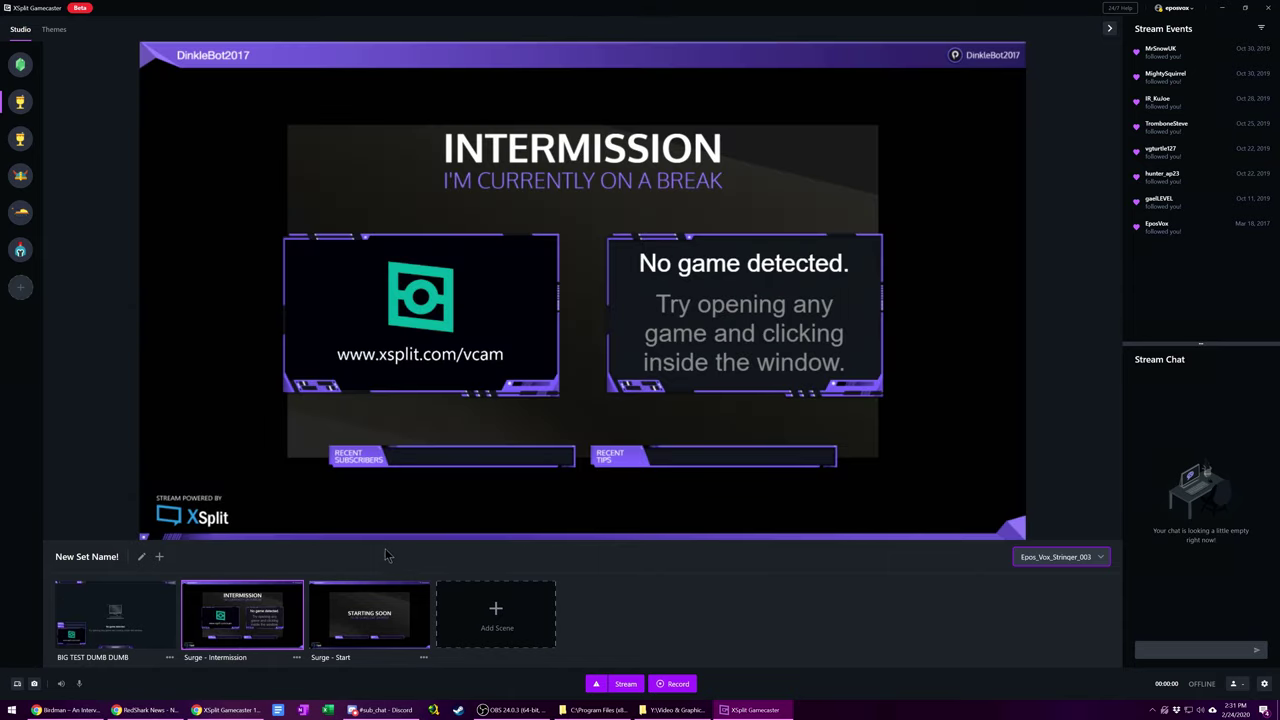
click(362, 612)
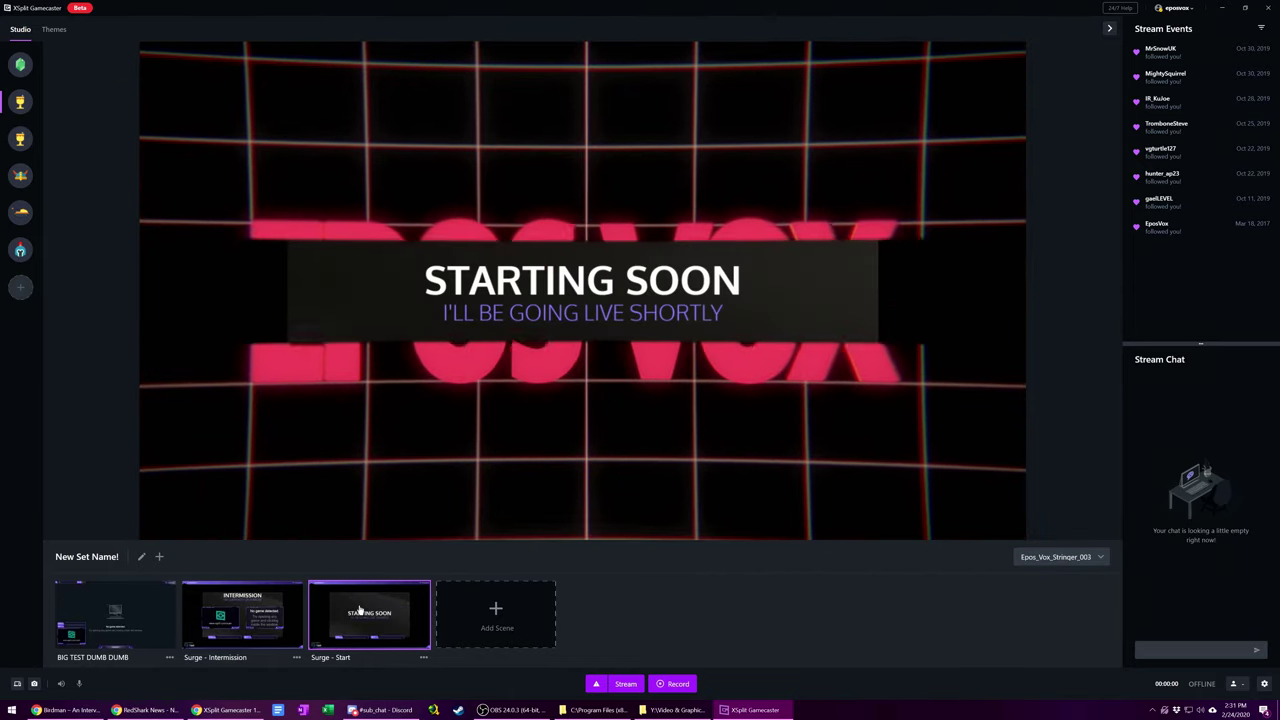
Locate the transition duration setting, then check the stinger video's length in the Overlay folder in File Explorer
click(1060, 556)
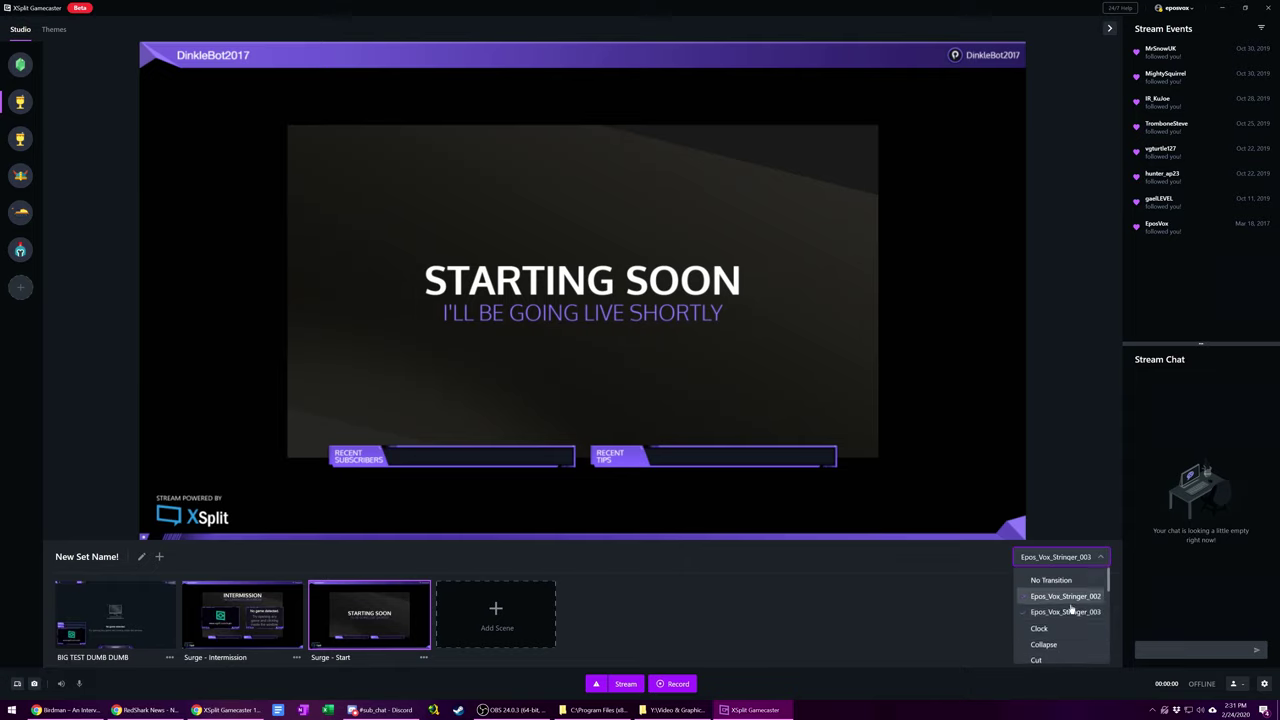
scroll(1068, 615, down, 3)
scroll(1074, 629, down, 3)
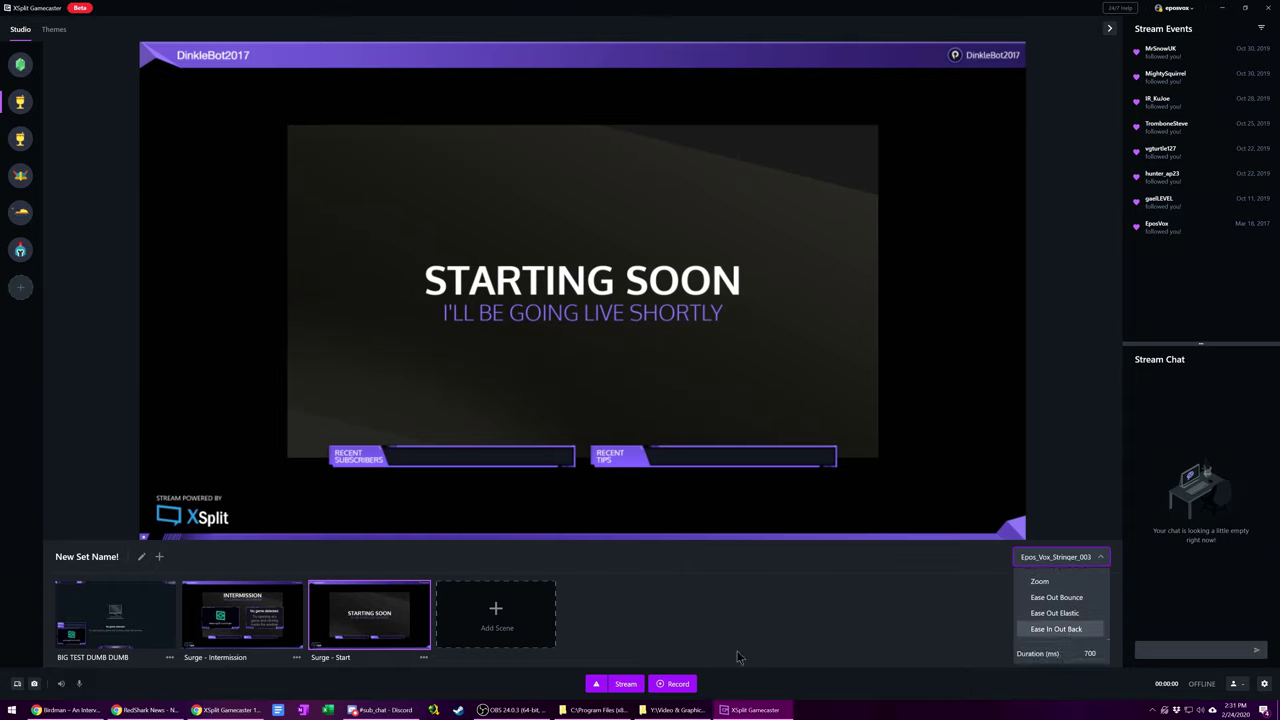
click(678, 665)
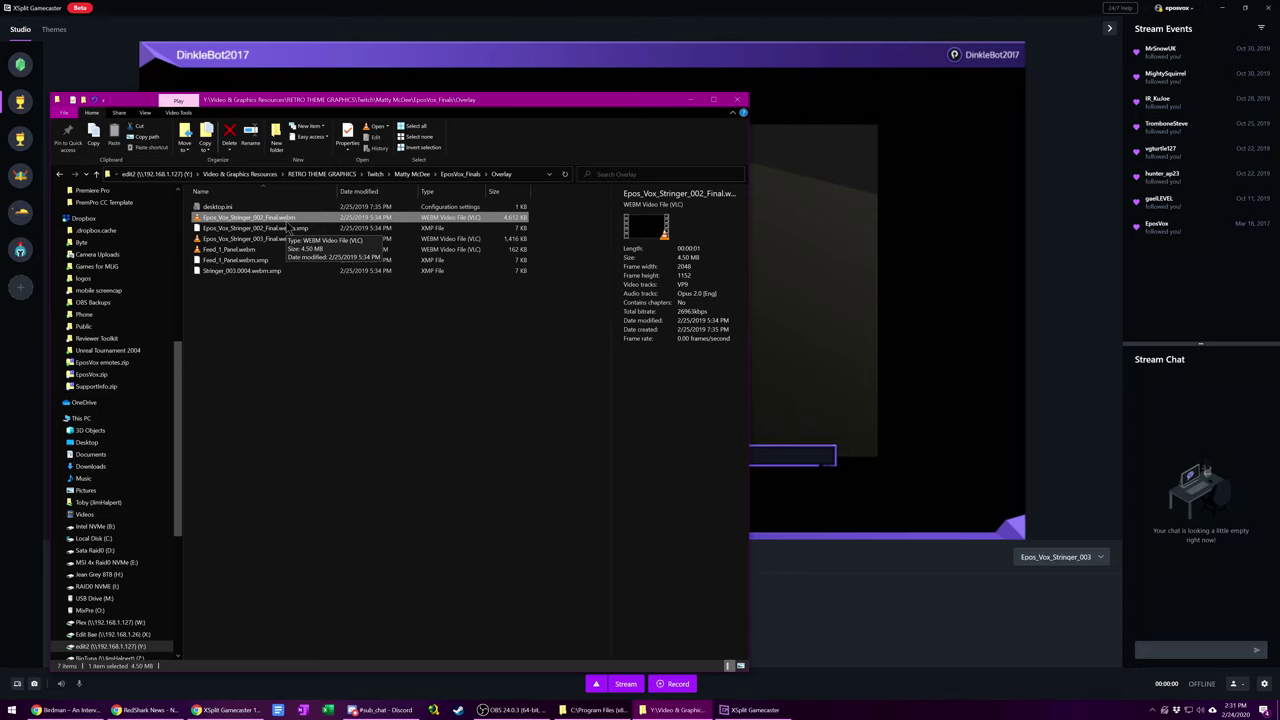
Set the transition duration to 3000 ms and test the stinger by switching to Surge - Intermission and back to Surge - Start
click(1065, 556)
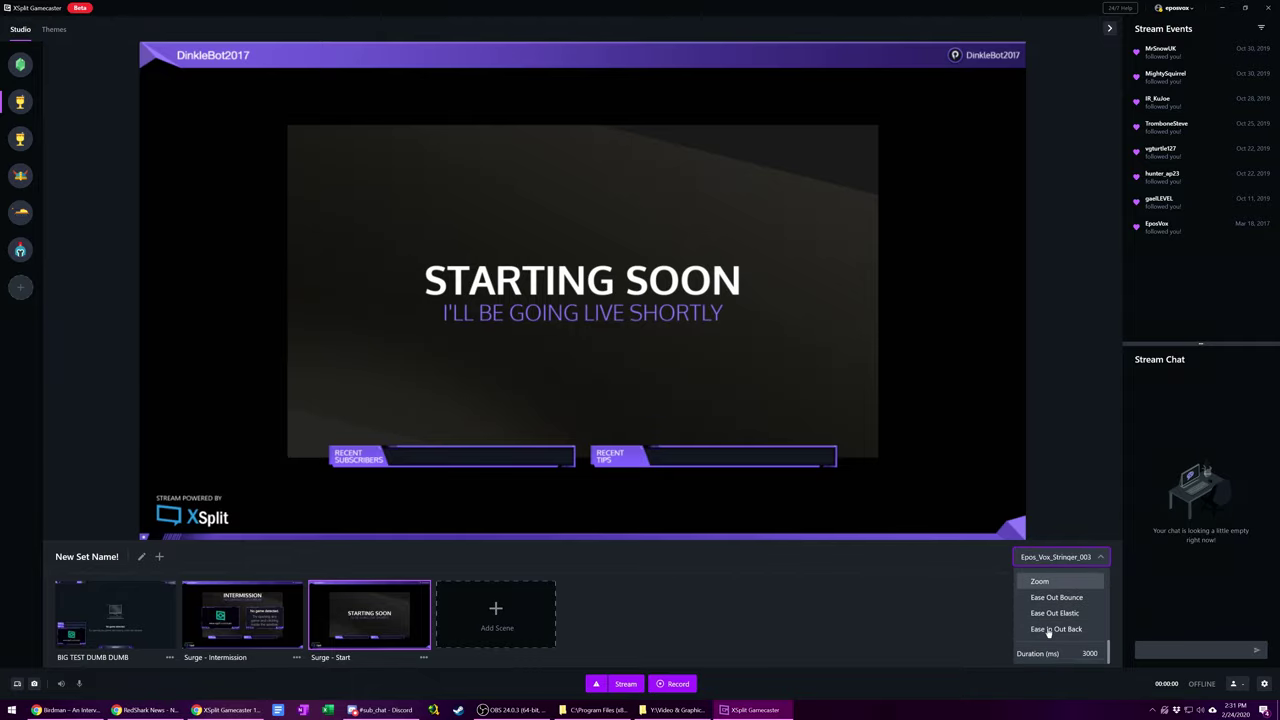
click(252, 618)
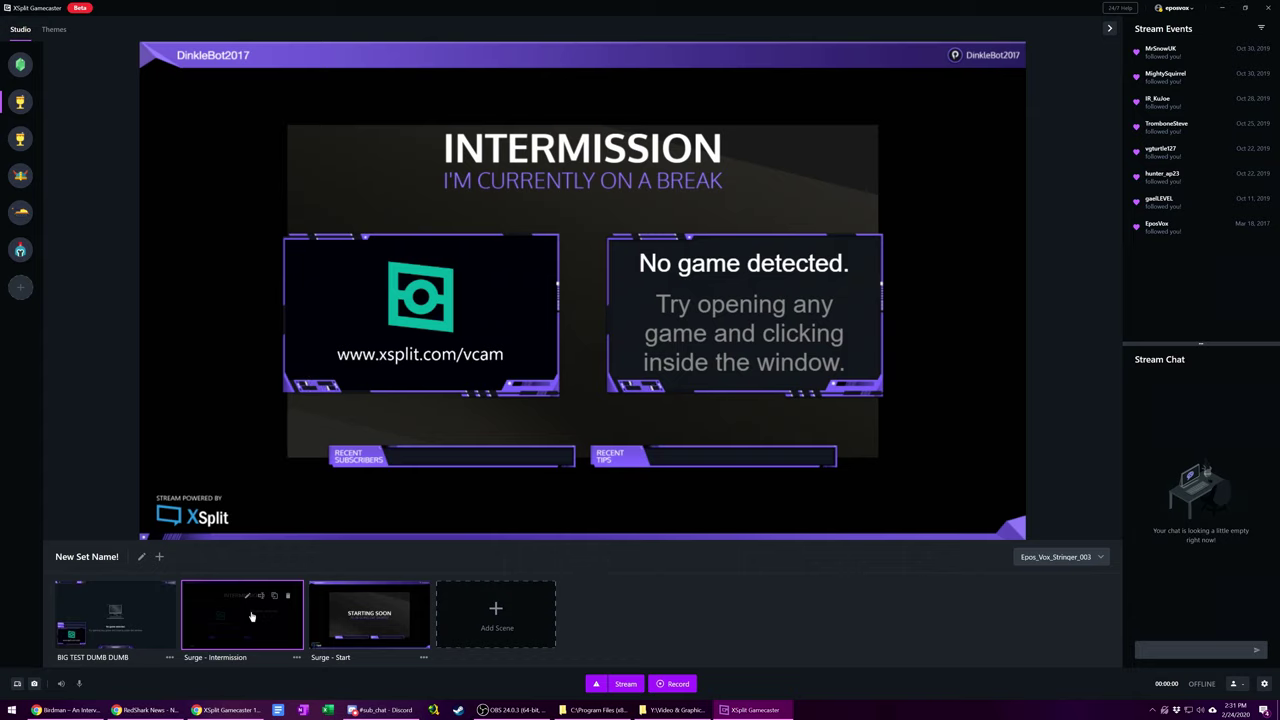
click(335, 620)
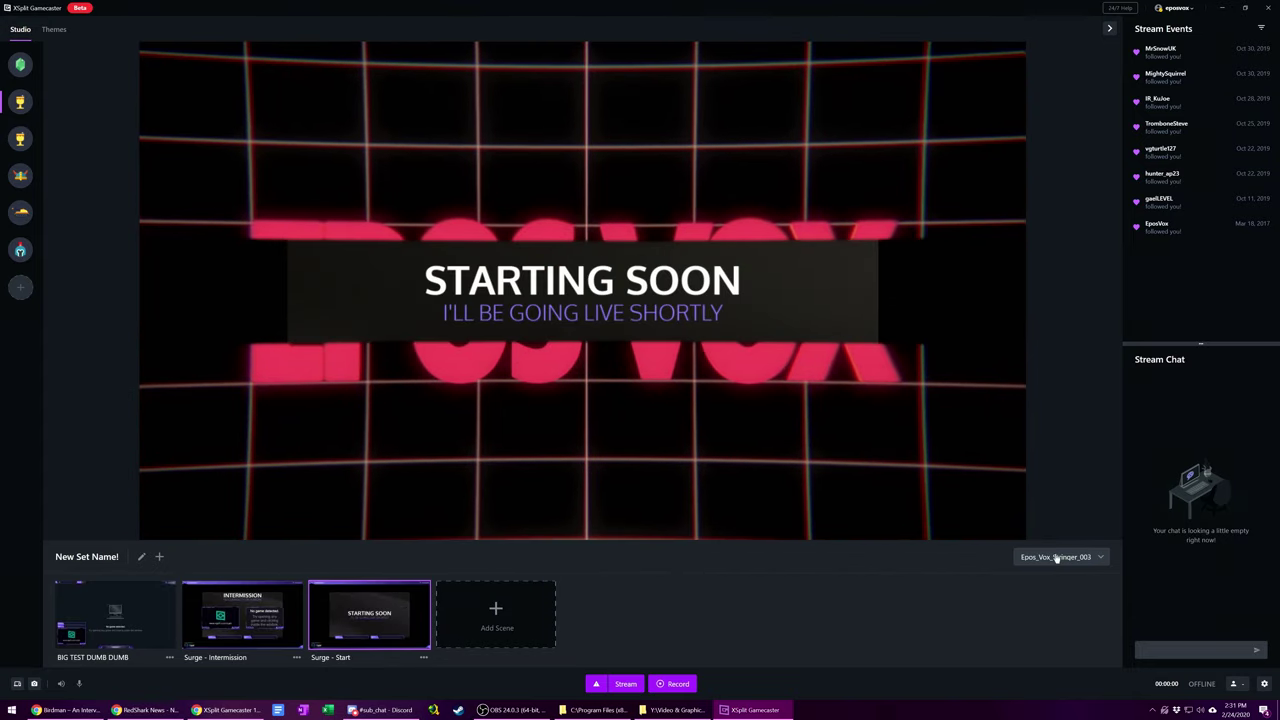
Change the duration of the Epos_Vox_Stringer_003 transition and play it by switching to the Surge - Intermission scene
mouse_move(1060, 560)
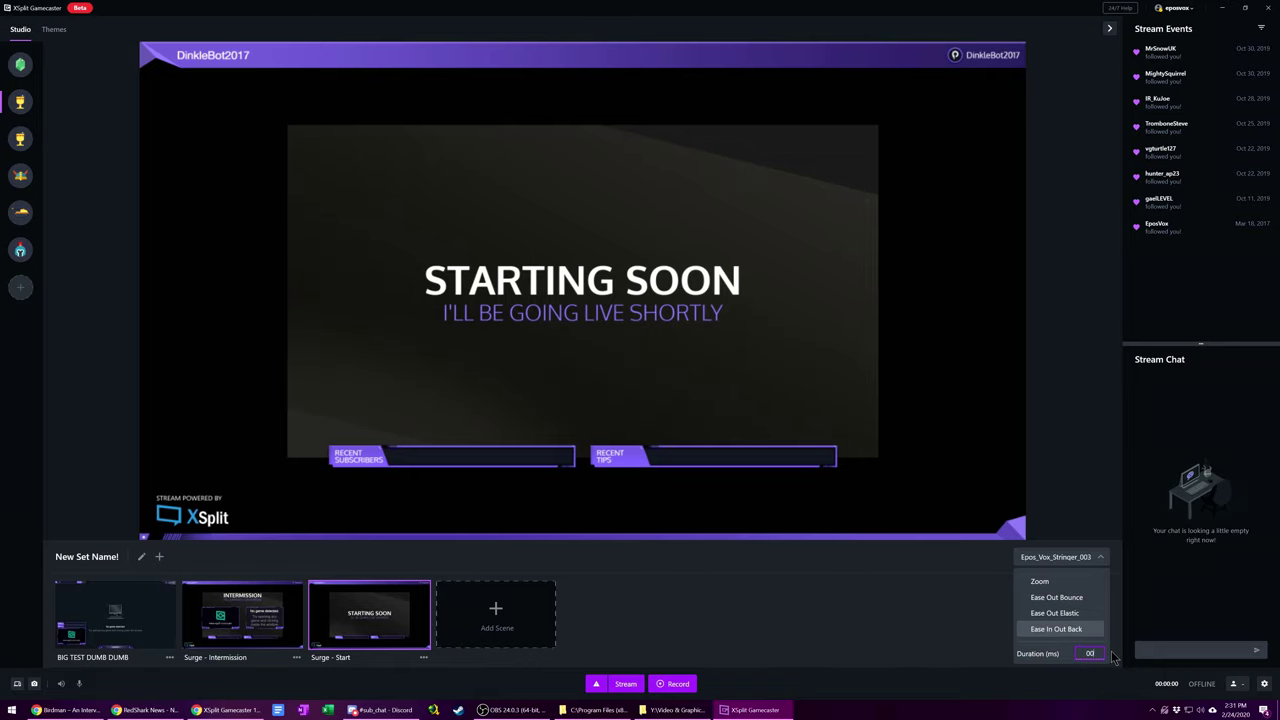
click(229, 617)
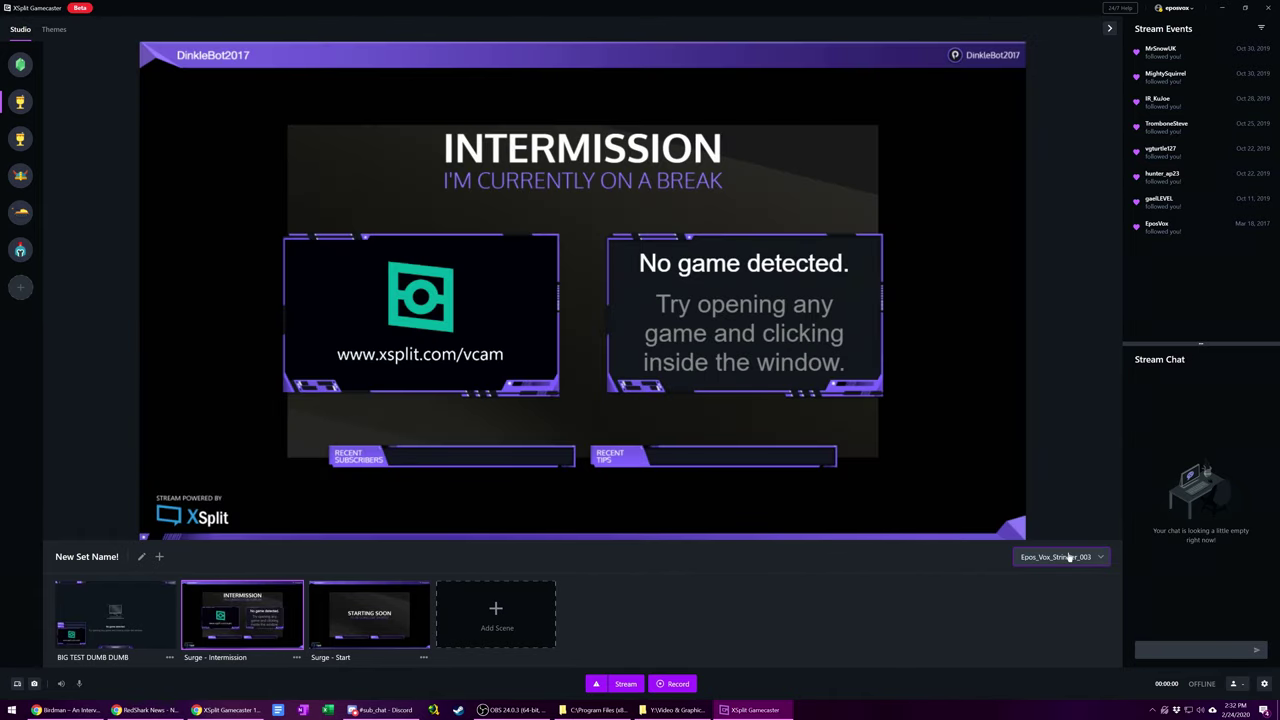
Look through the list of available scene transitions, keeping Epos_Vox_Stringer_003 selected
click(1068, 557)
scroll(1062, 592, down, 3)
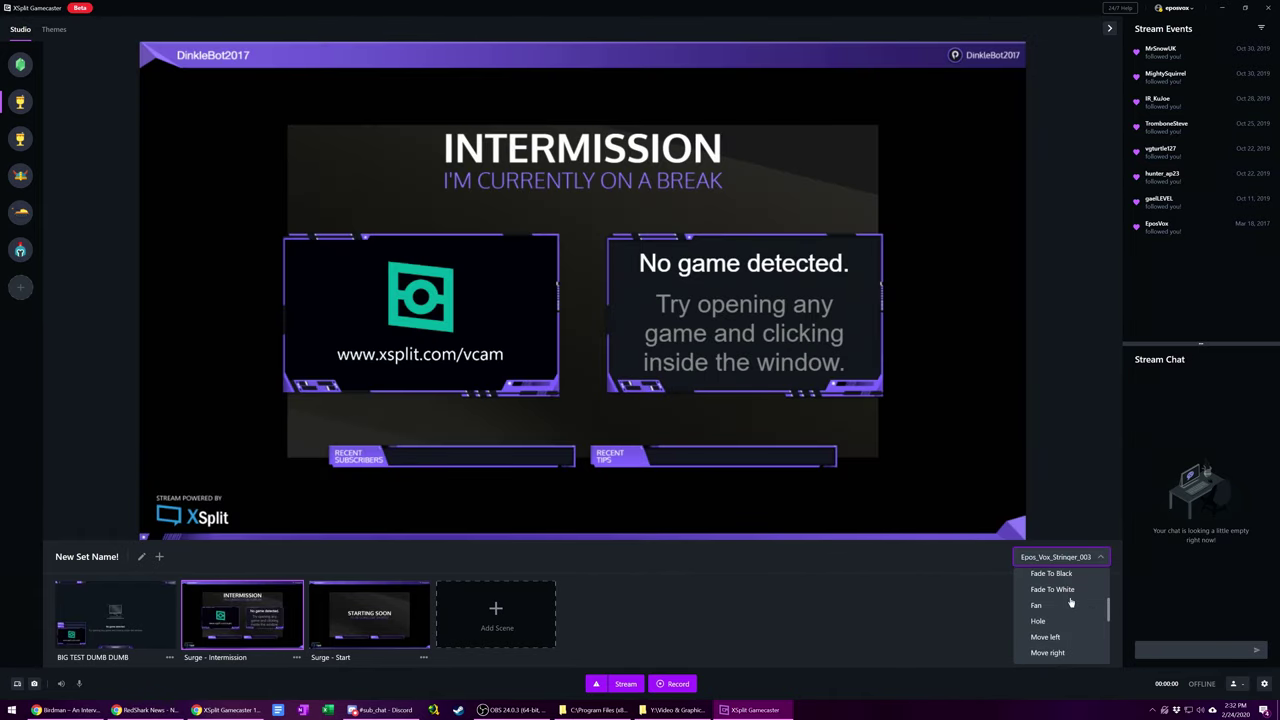
scroll(1062, 592, up, 3)
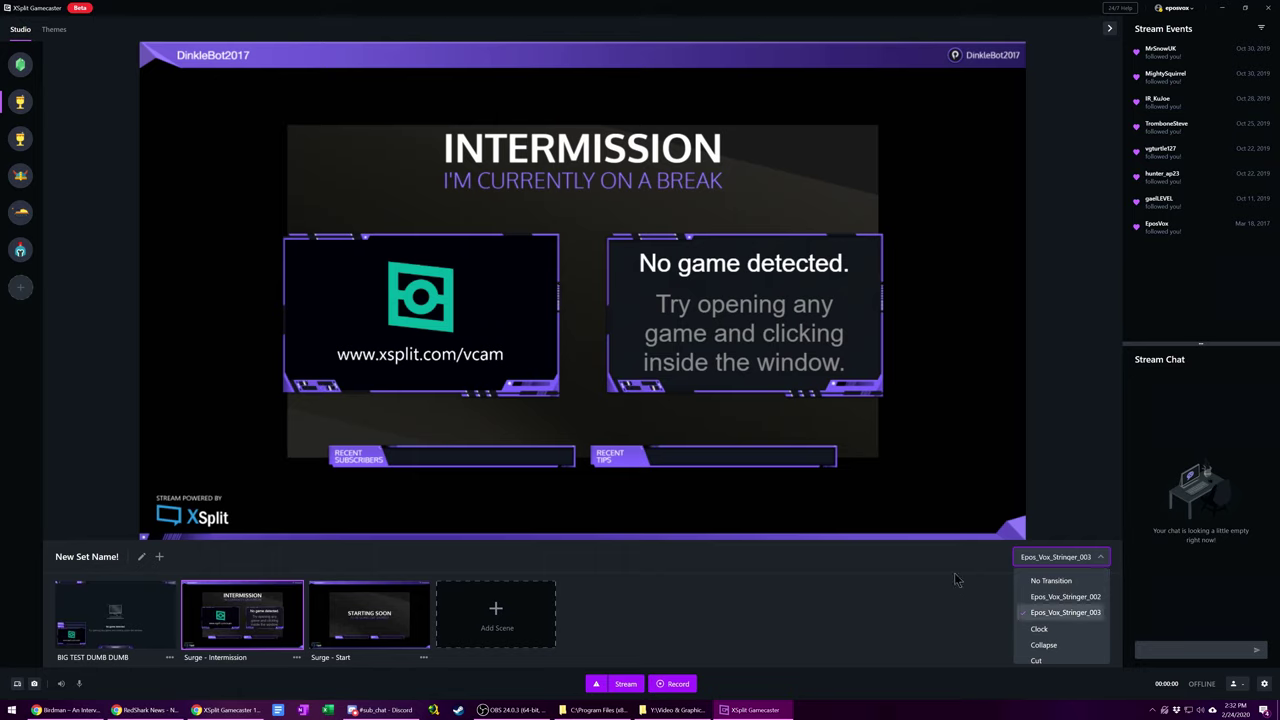
click(695, 598)
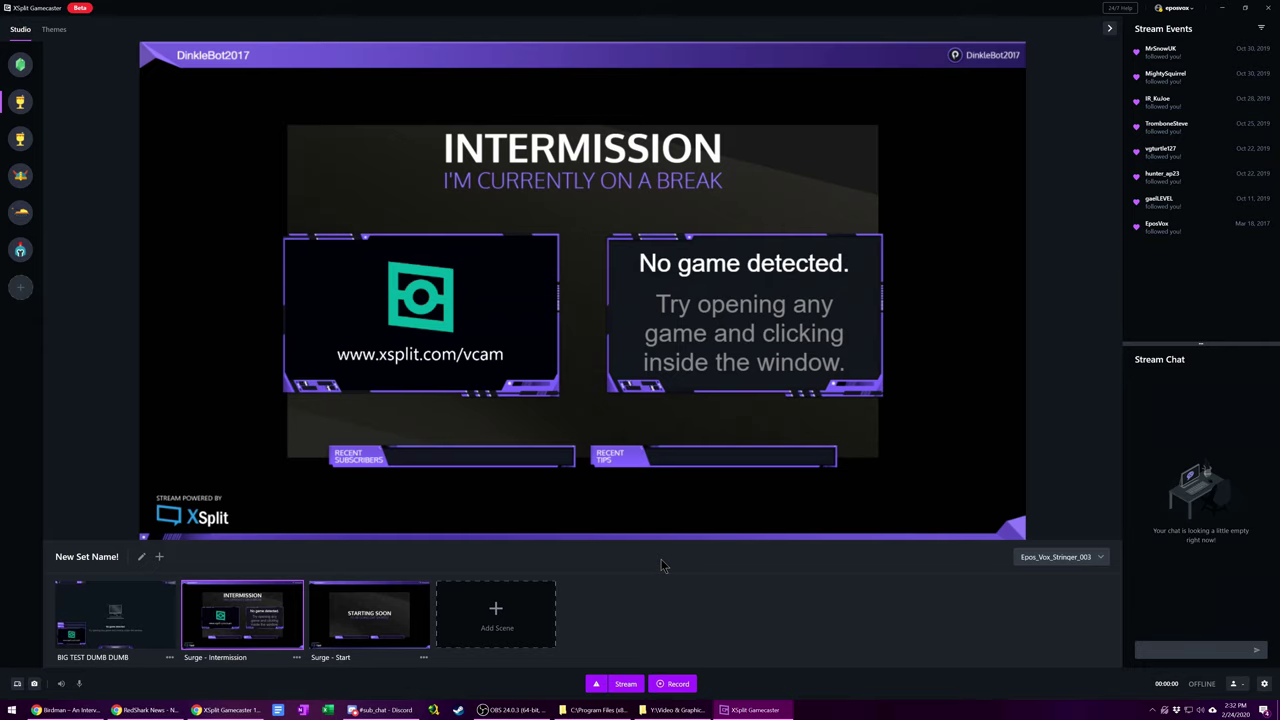
mouse_move(609, 531)
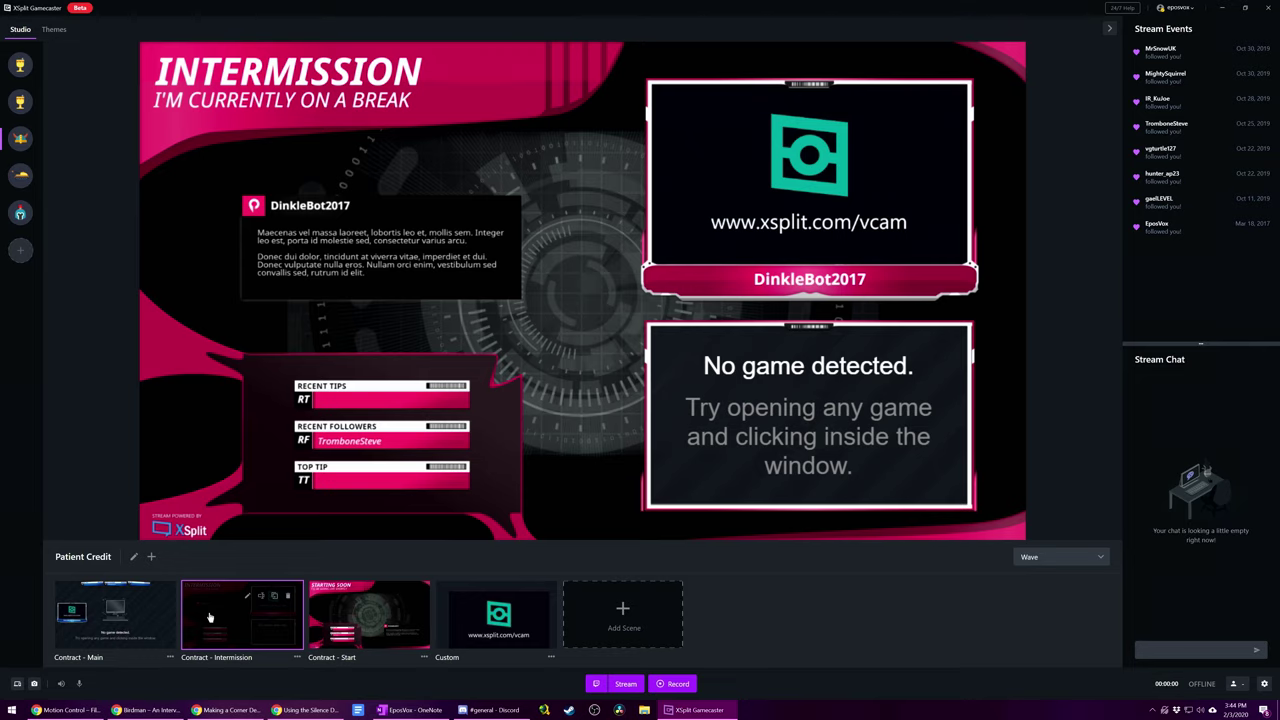
Create a scene from scratch named Transition in the Patient Credit set and open it for editing
click(623, 615)
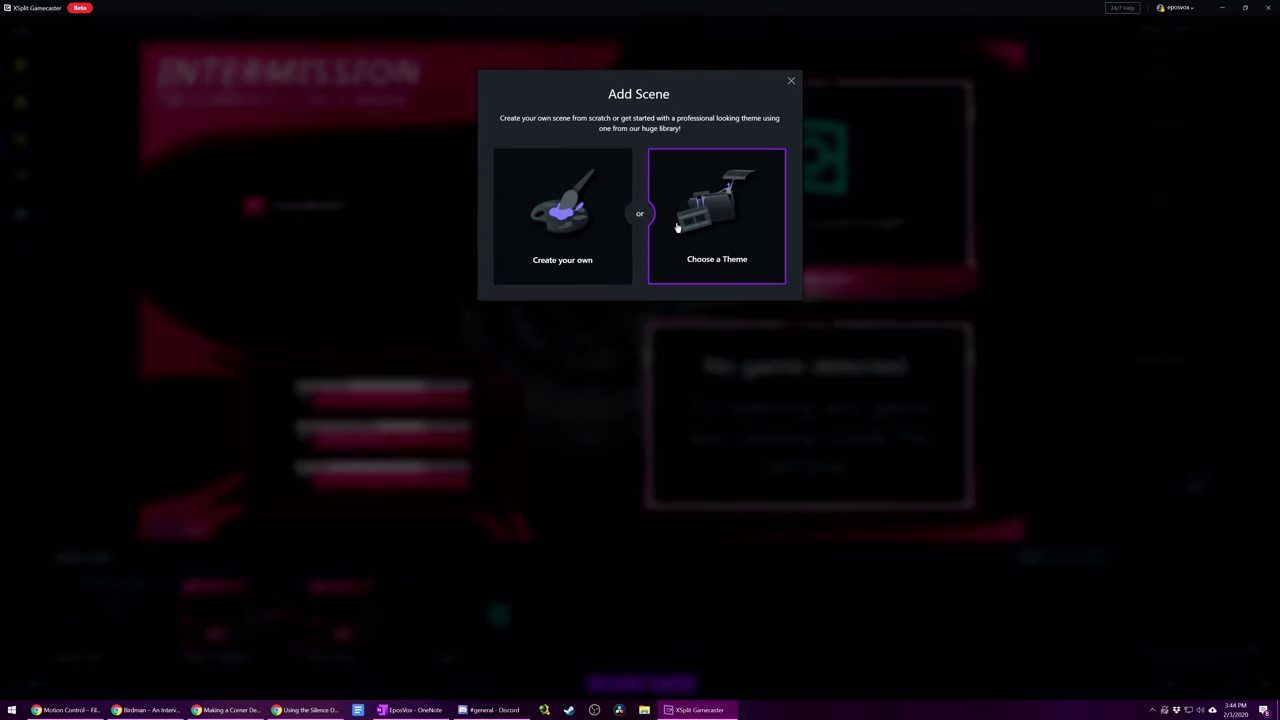
click(550, 205)
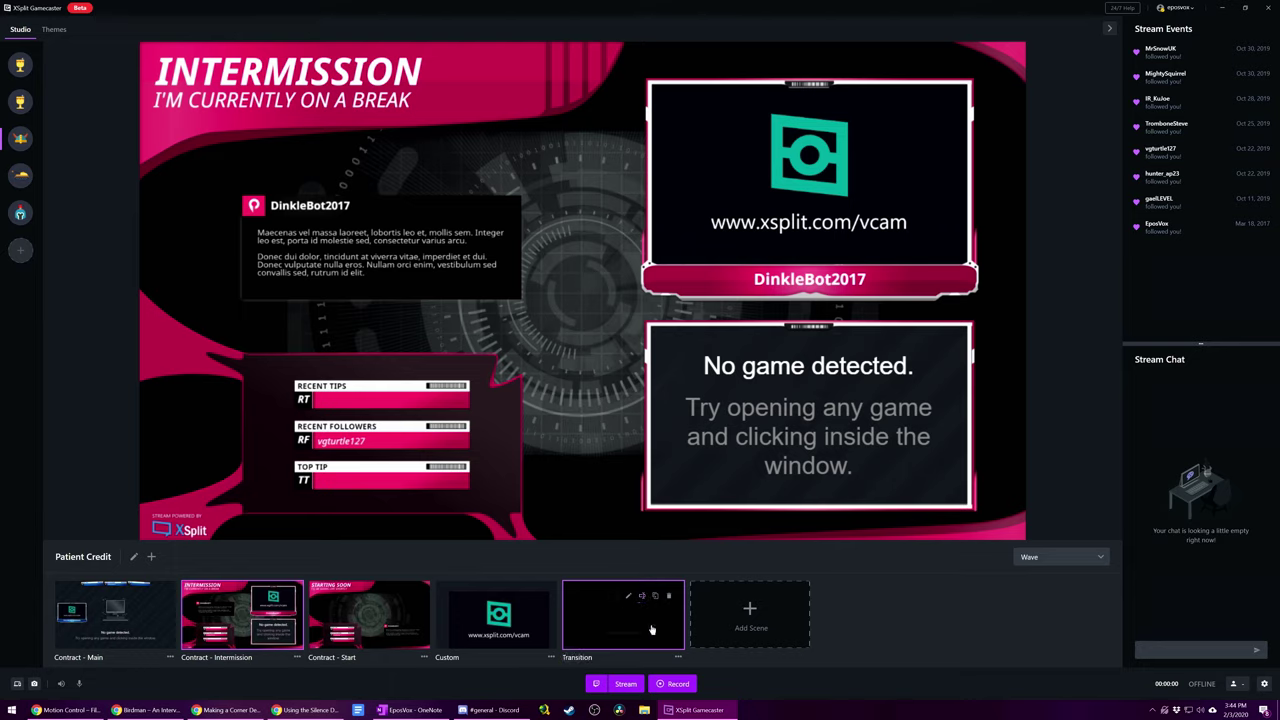
click(628, 597)
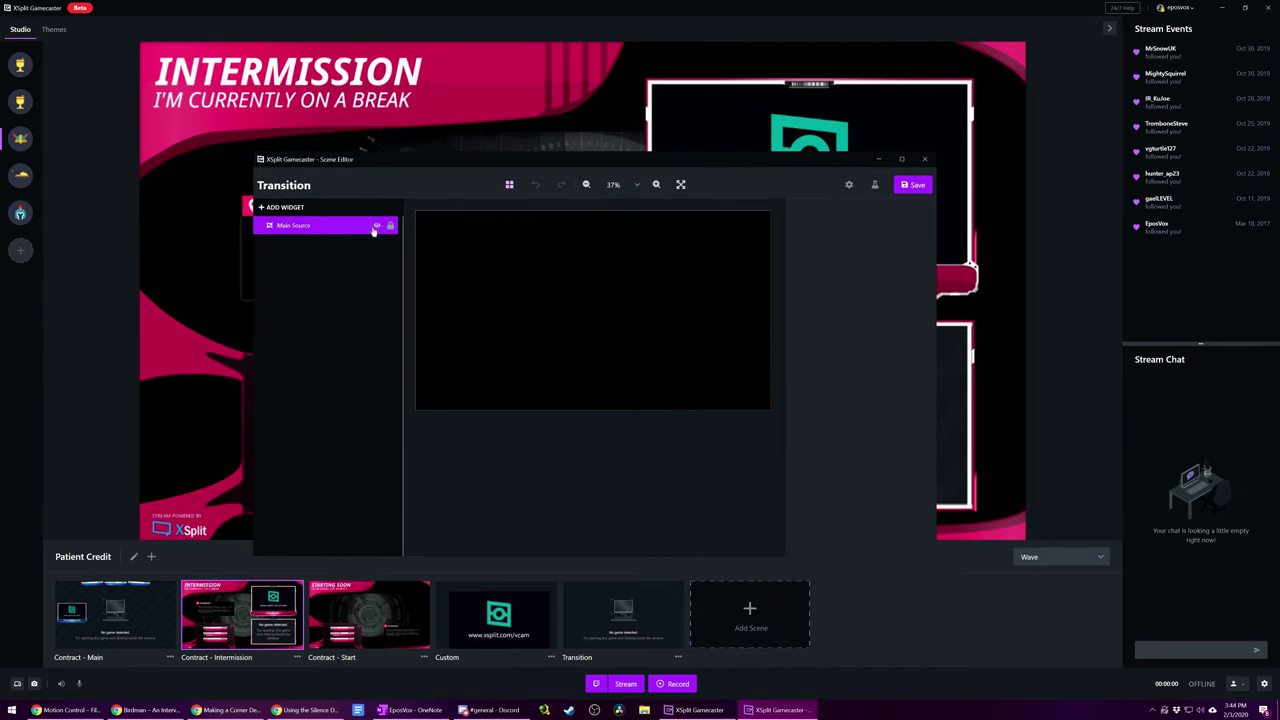
Hide the Main Source in the Transition scene and add a Custom Video widget
click(377, 226)
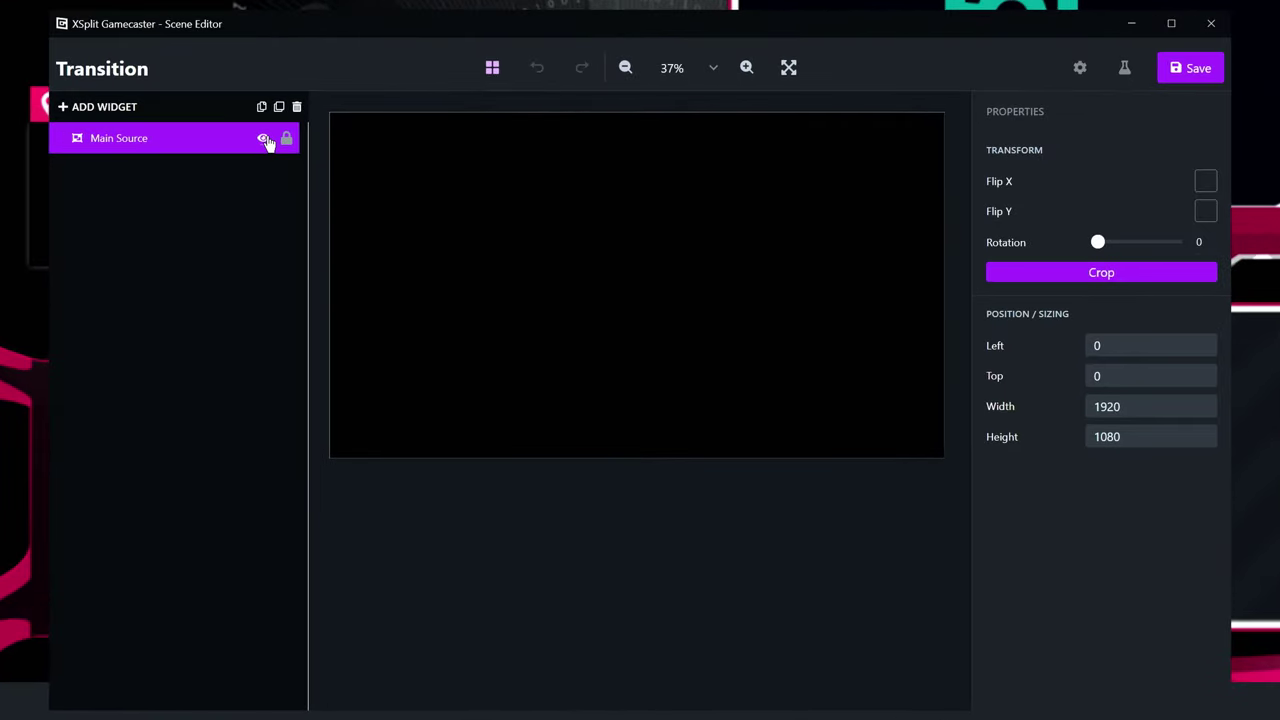
click(95, 106)
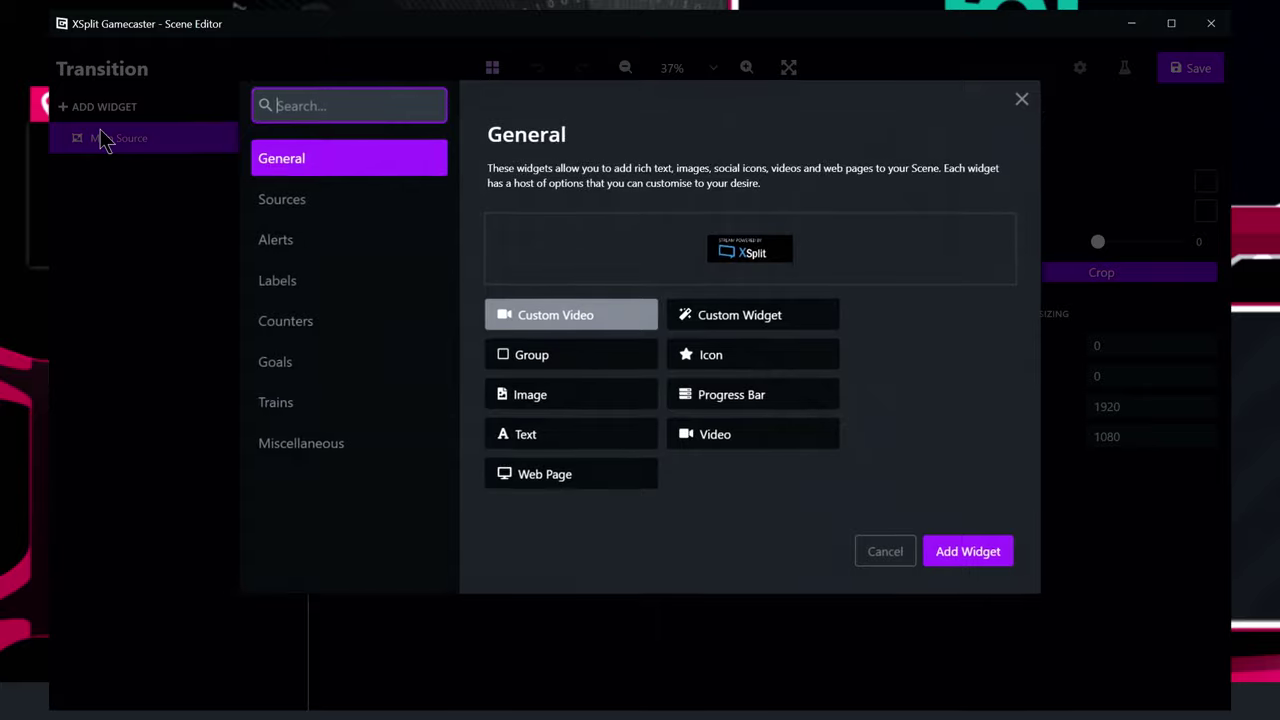
click(332, 203)
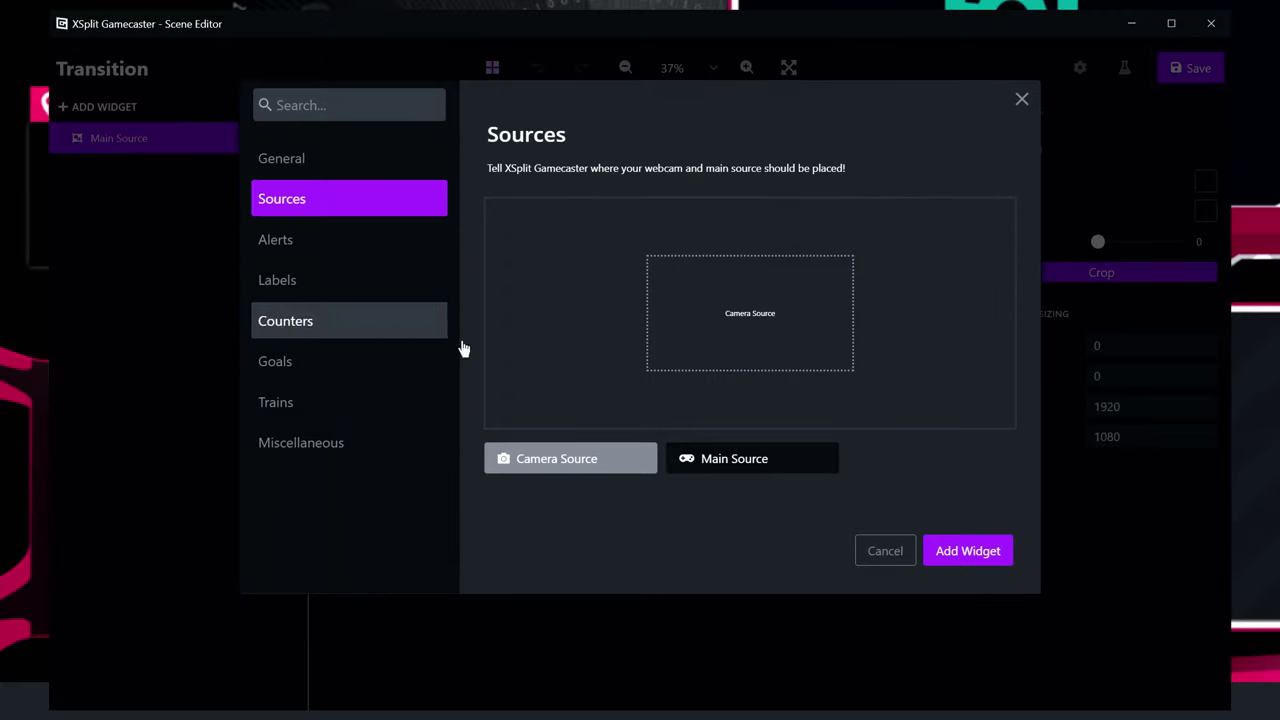
click(330, 158)
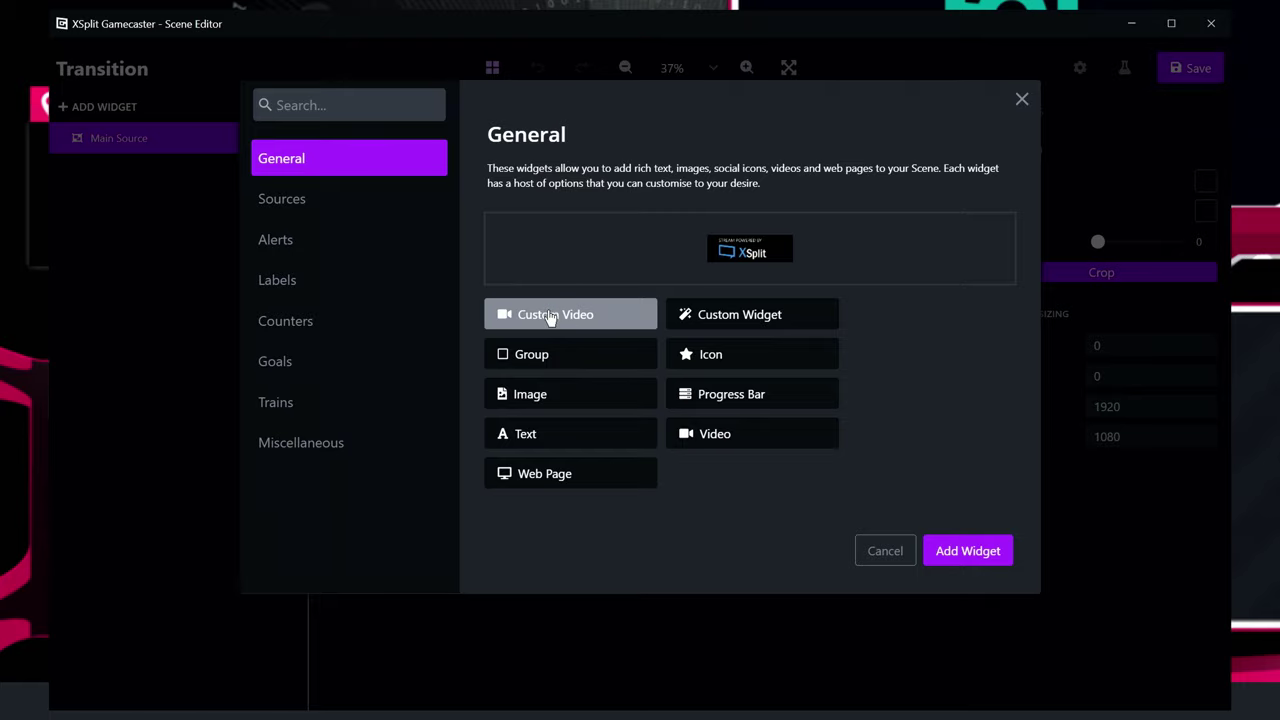
click(597, 315)
click(968, 551)
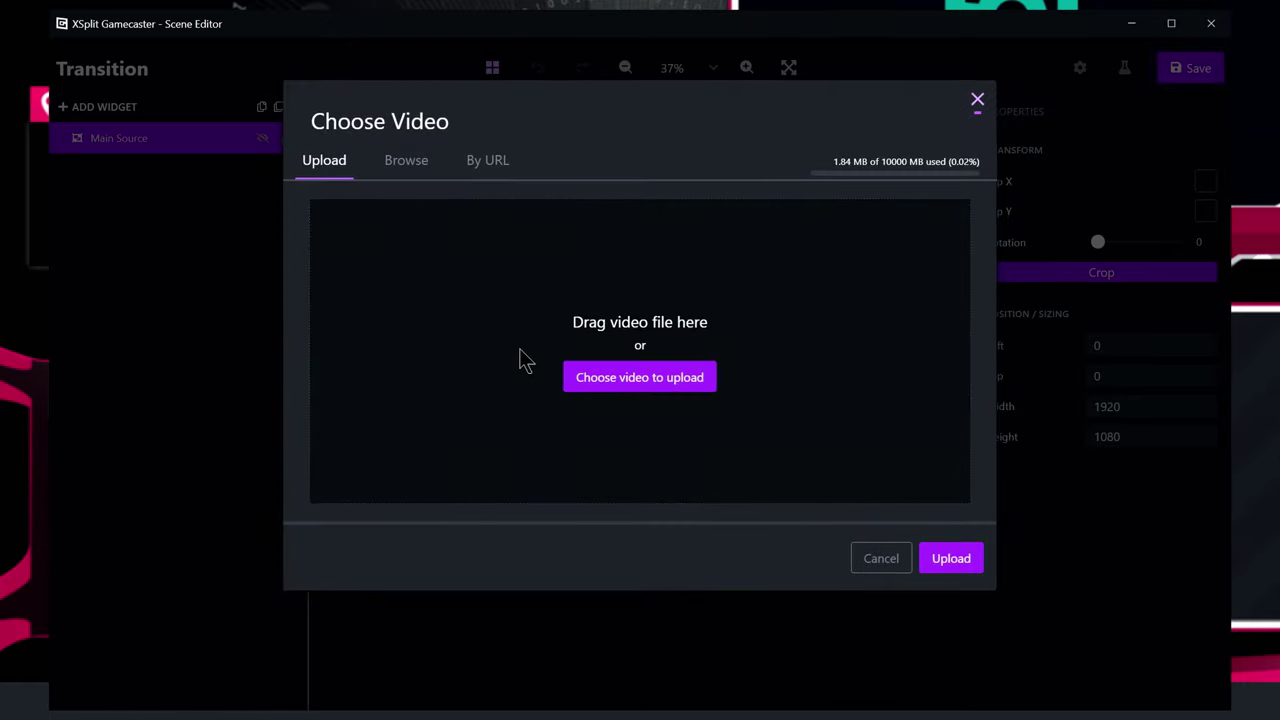
Check the system, personal and theme video libraries and the URL option as sources for the custom video
click(406, 161)
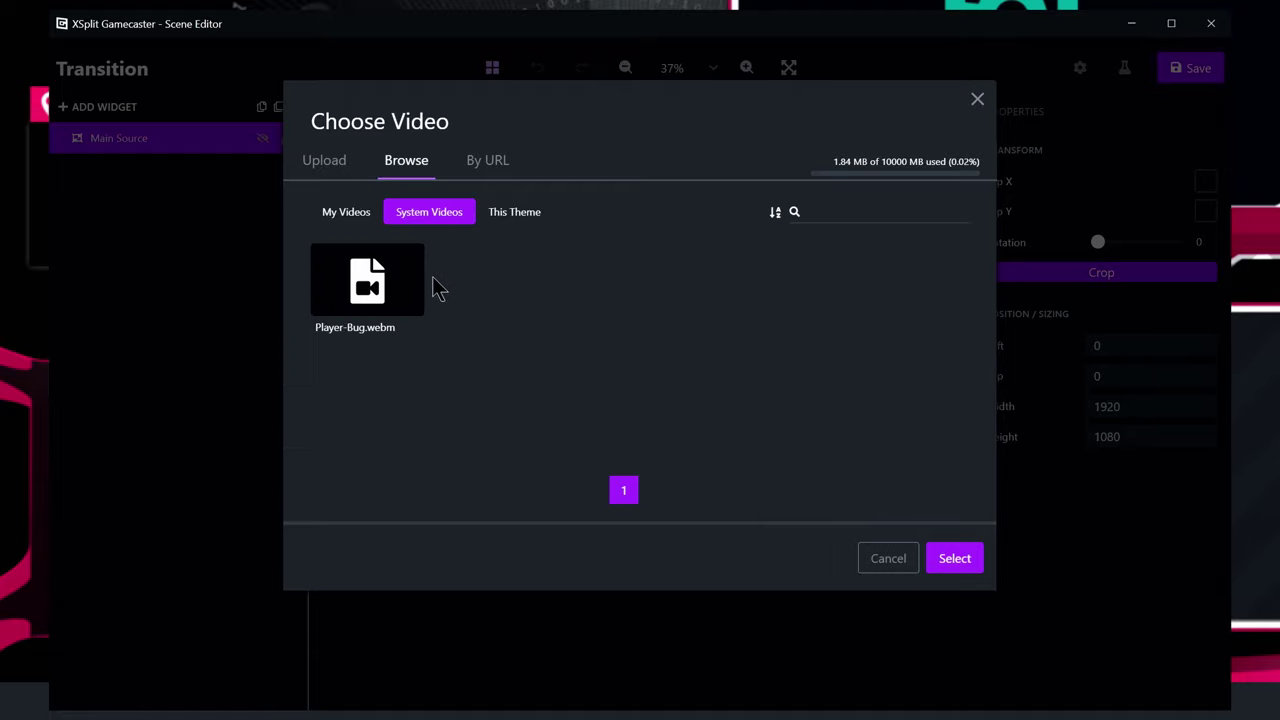
click(333, 214)
click(516, 214)
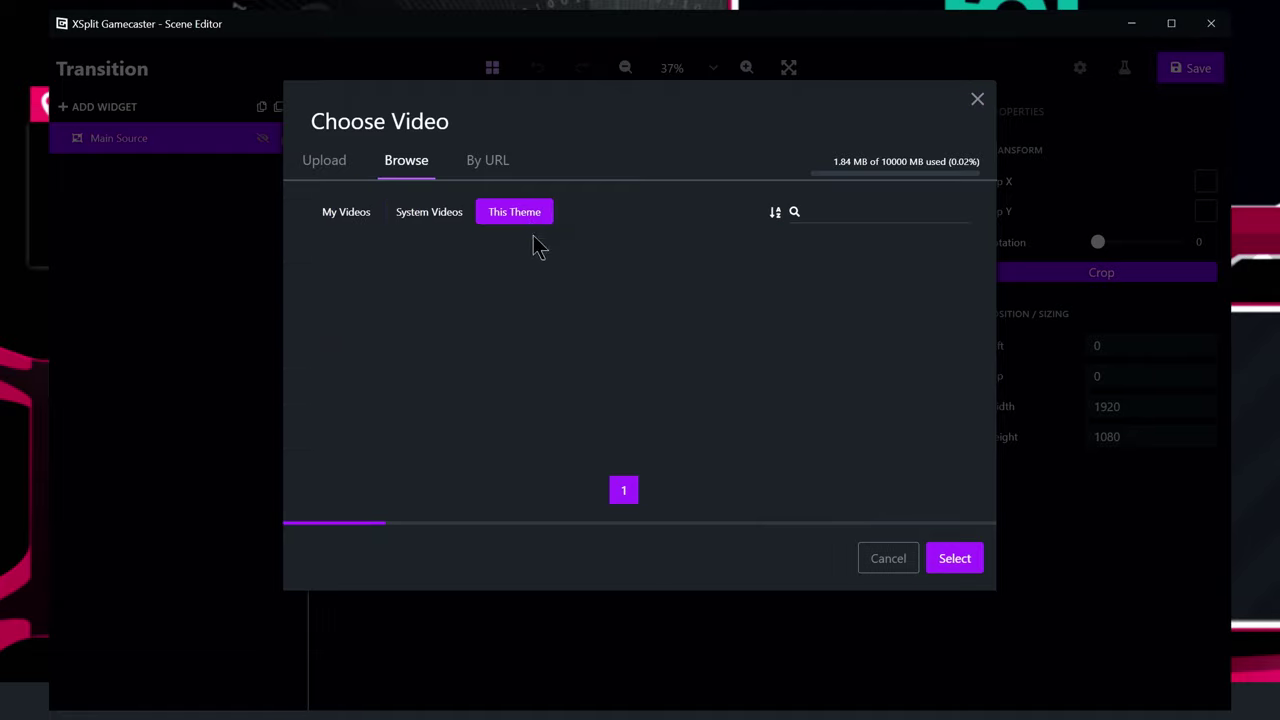
click(489, 160)
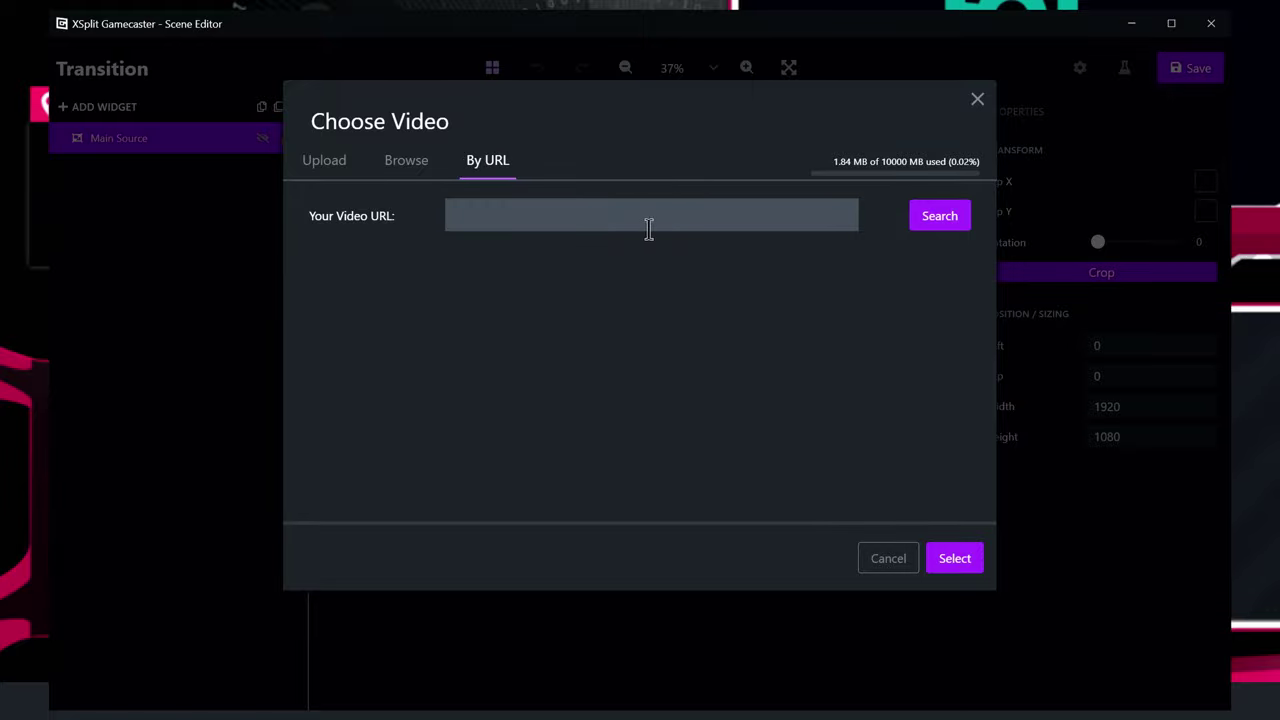
Upload Monitor Transition.webm from the OBS Transitions folder as the custom video and save the Transition scene
click(330, 162)
click(686, 389)
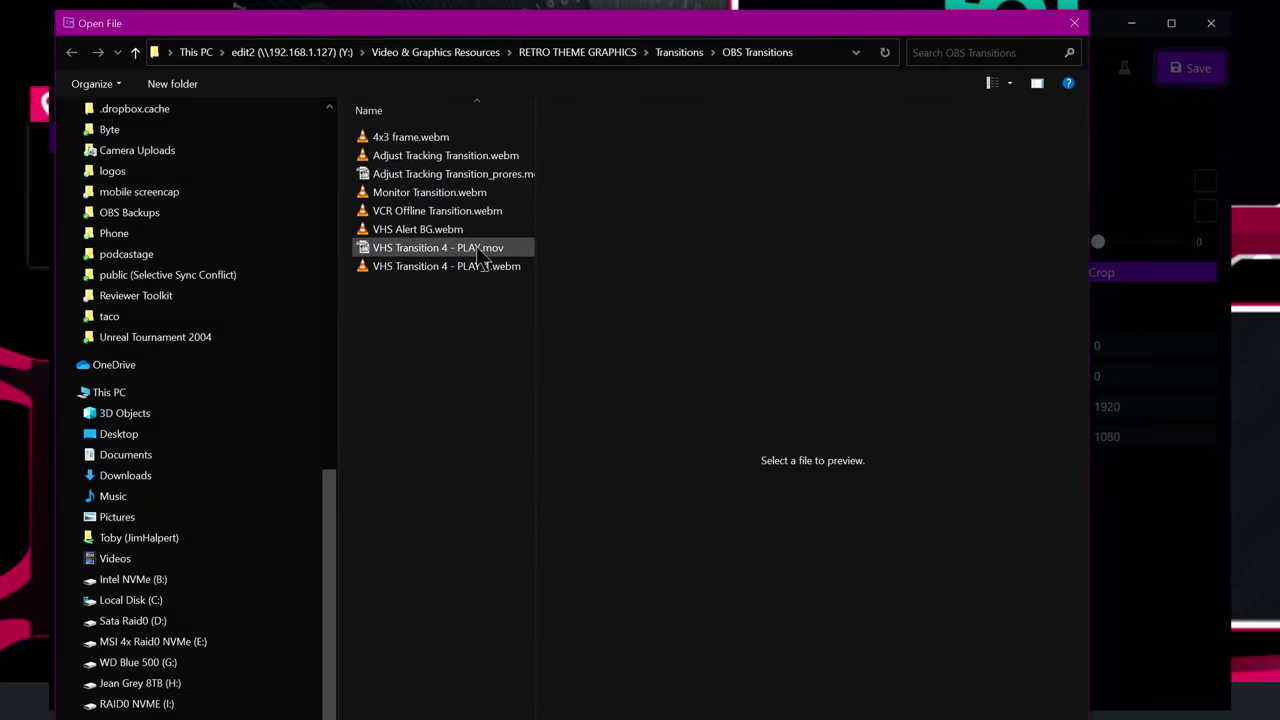
click(507, 196)
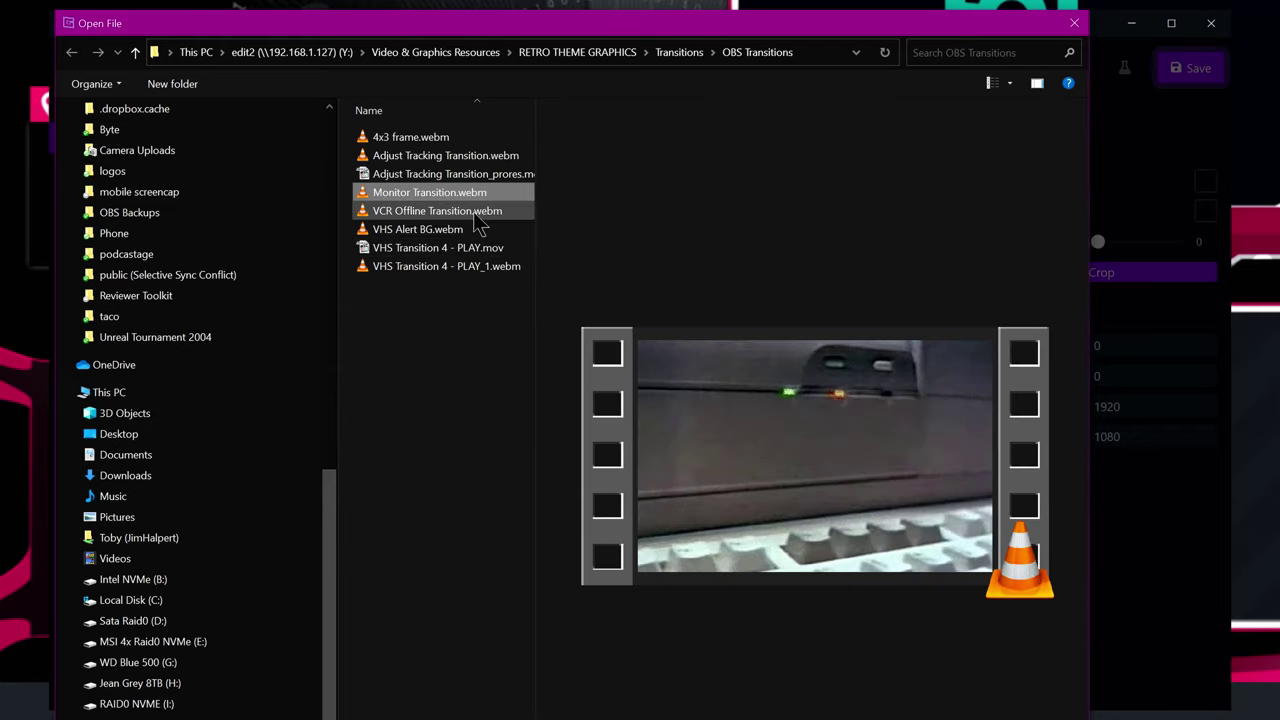
key(Return)
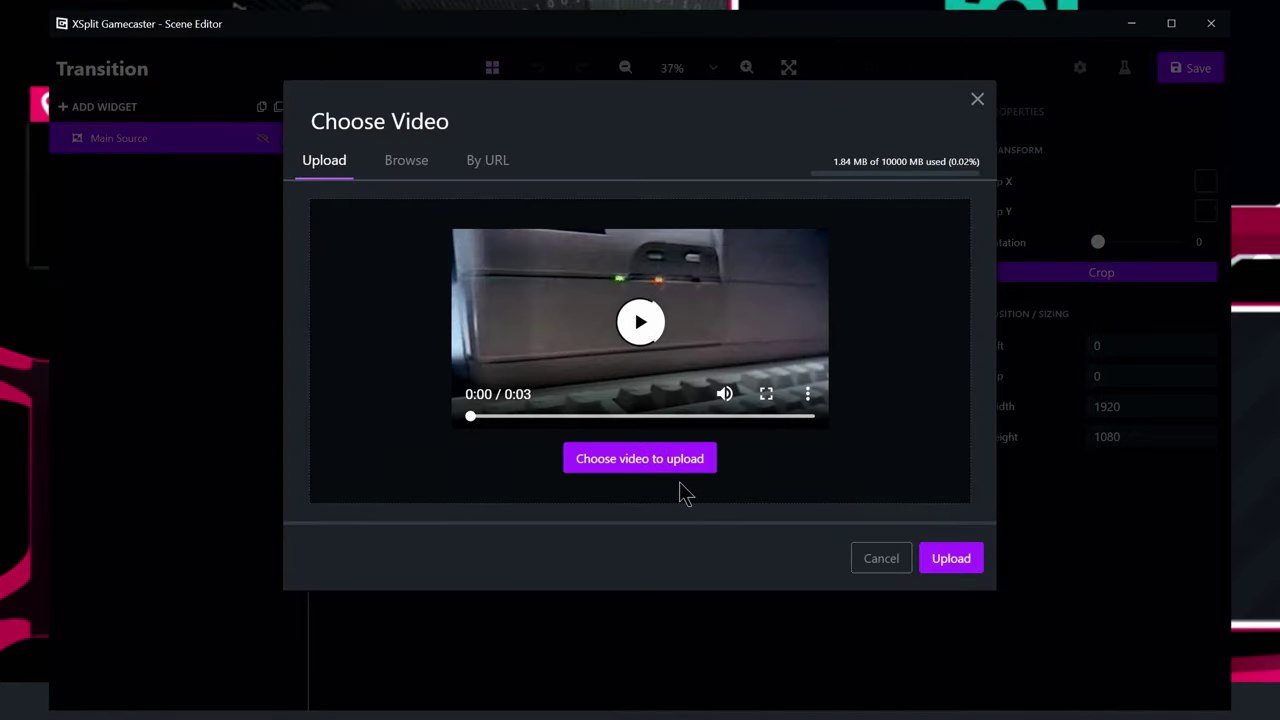
click(626, 331)
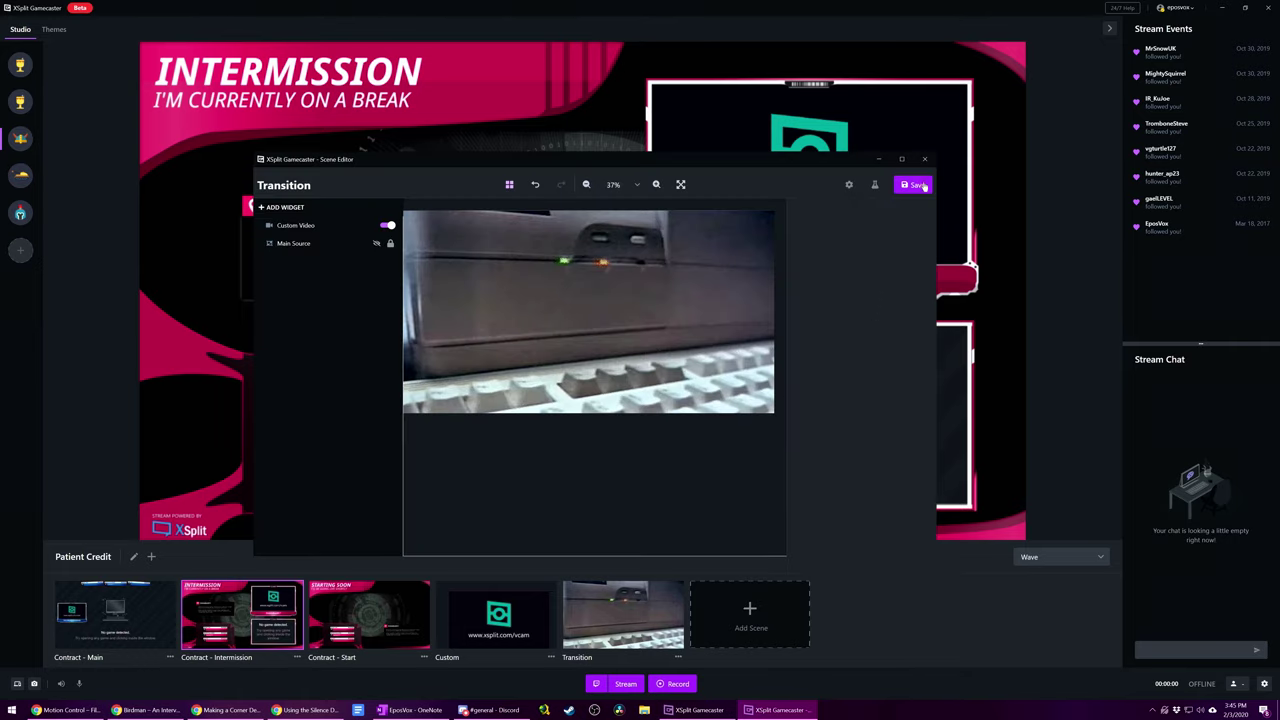
click(916, 185)
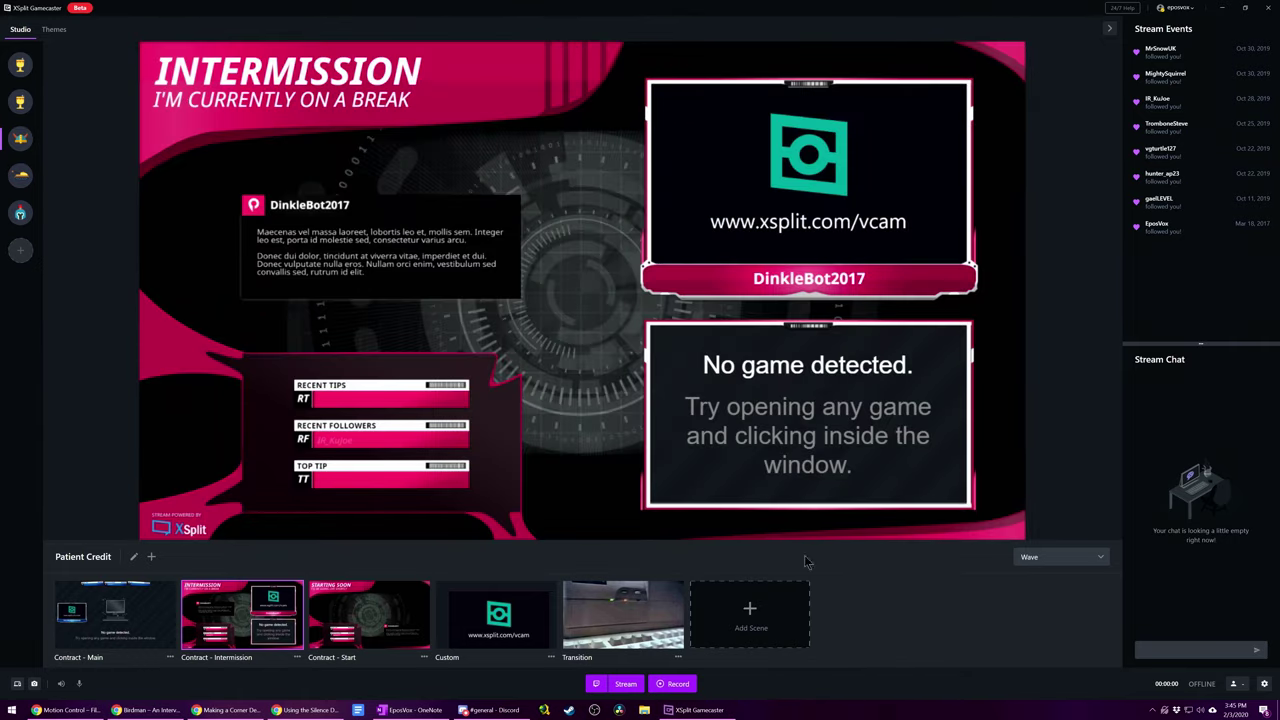
Switch to the Transition scene to play its video, and set the scene transition to Collapse
click(640, 636)
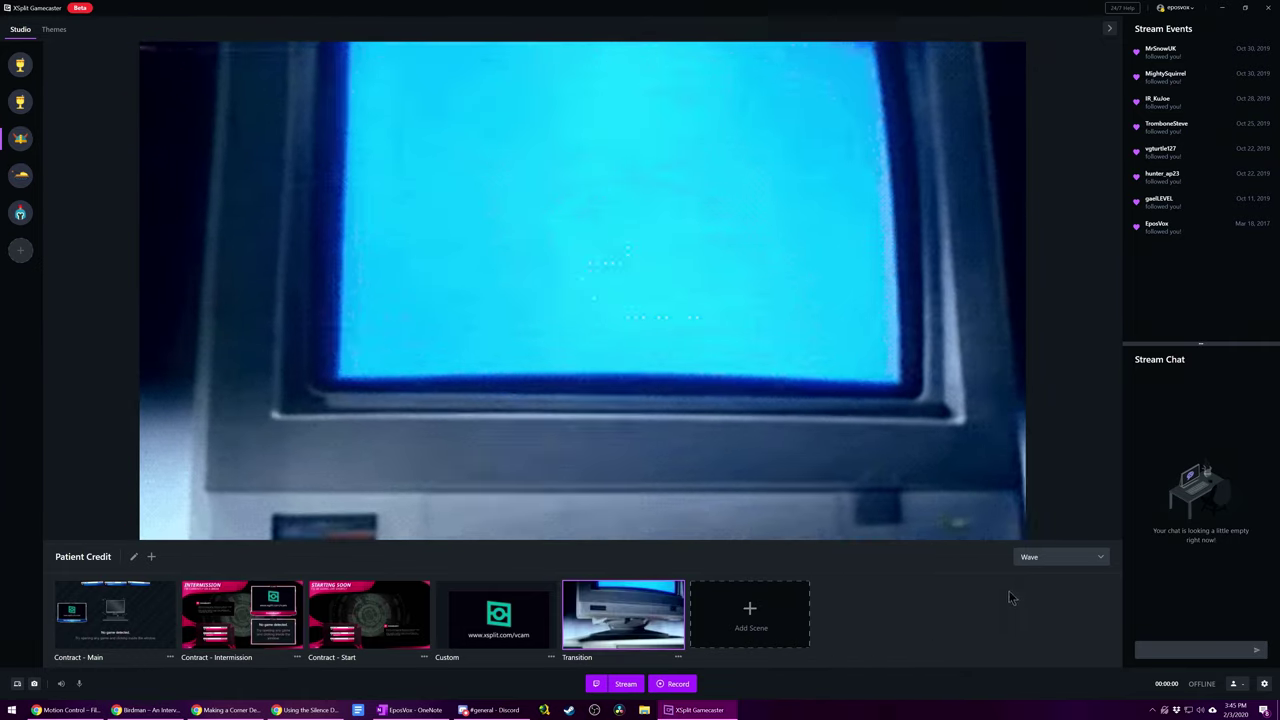
click(1041, 558)
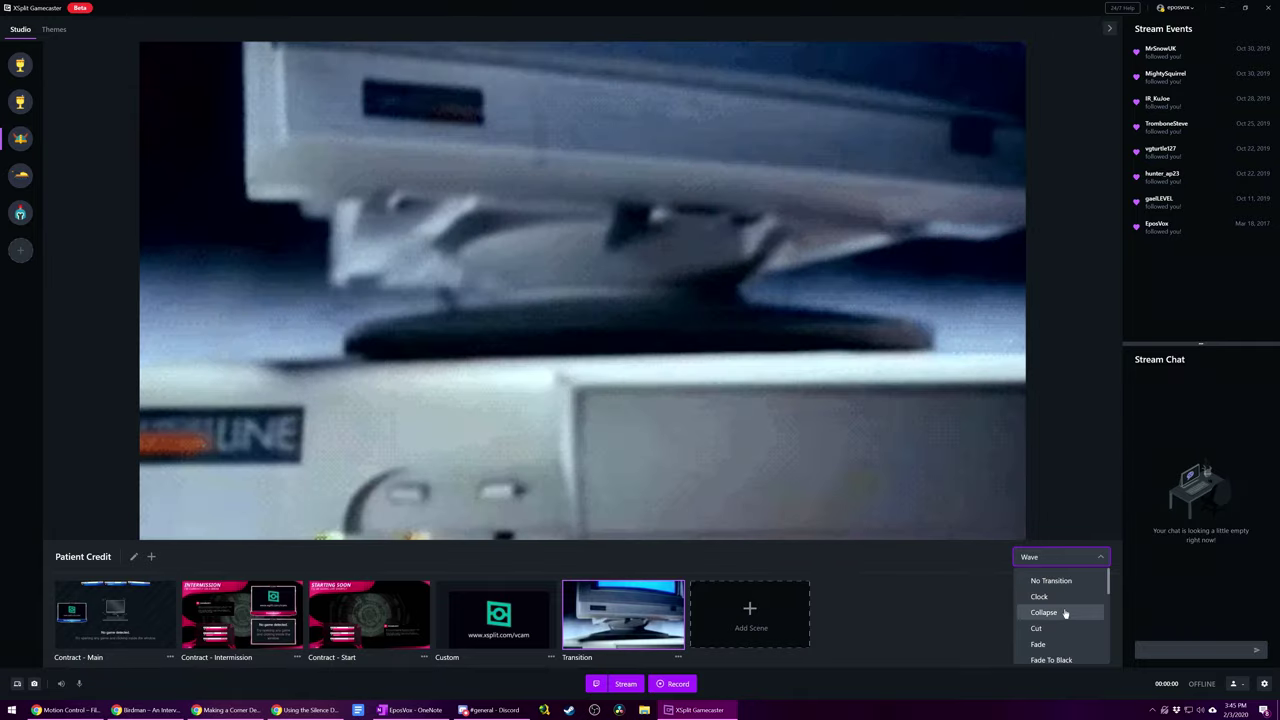
scroll(1052, 606, down, 2)
scroll(1050, 600, up, 1)
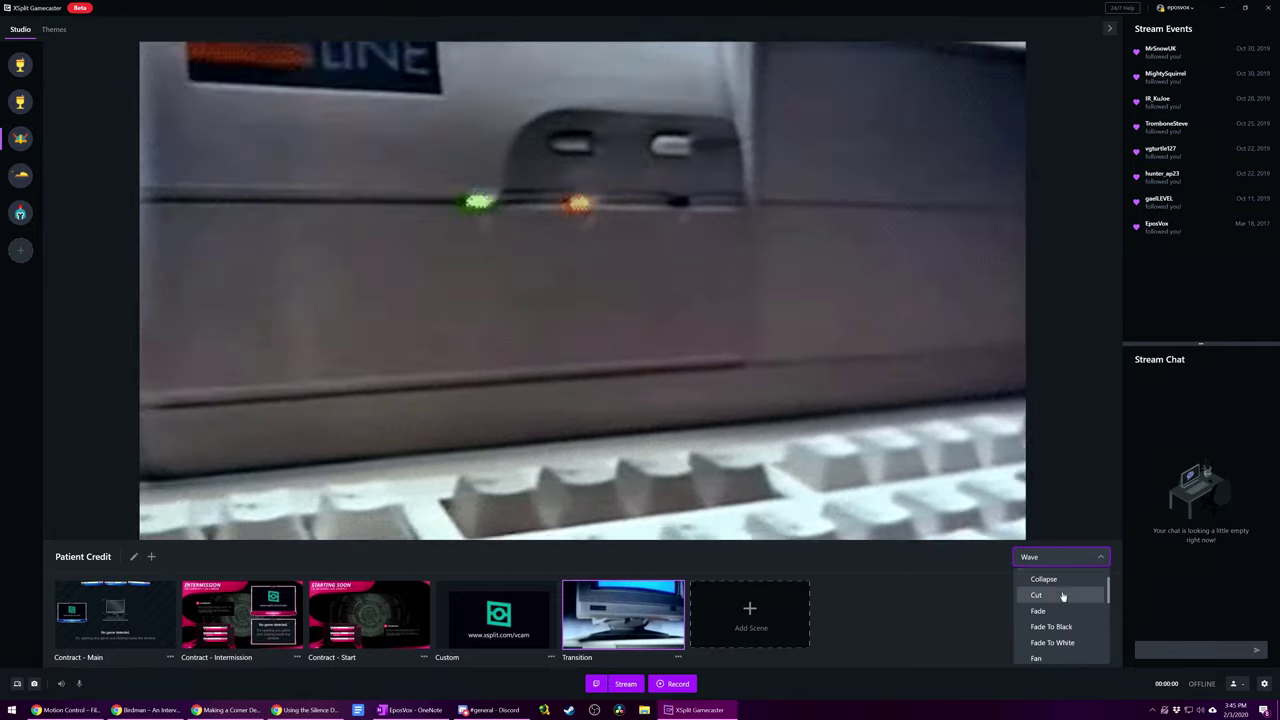
click(1036, 578)
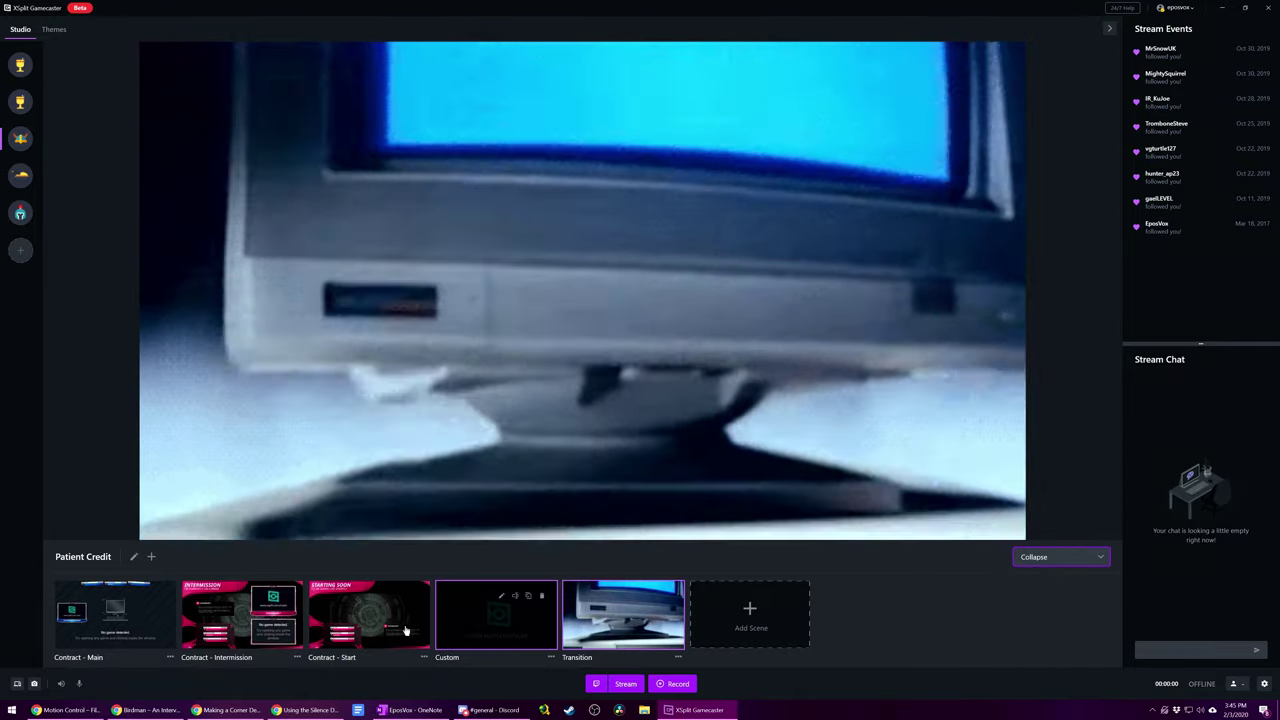
Test the video scene by switching to Contract - Start, to Transition, and back to Contract - Start
click(387, 625)
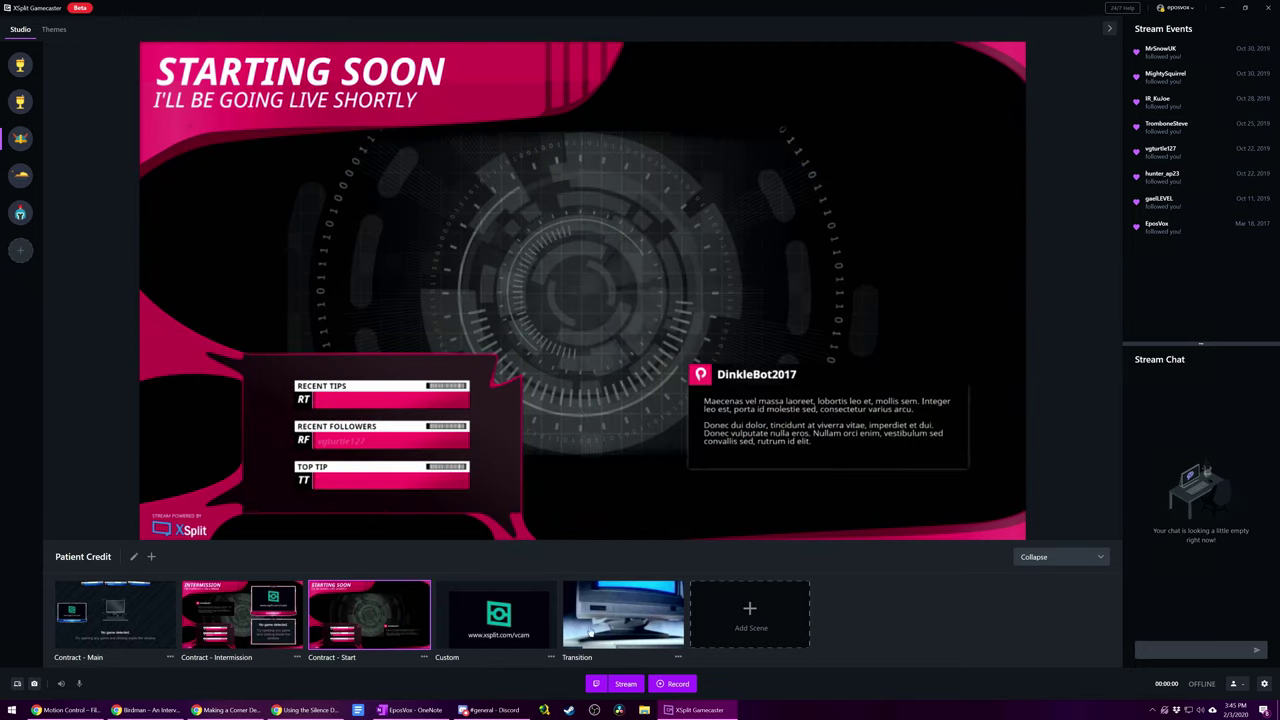
click(620, 615)
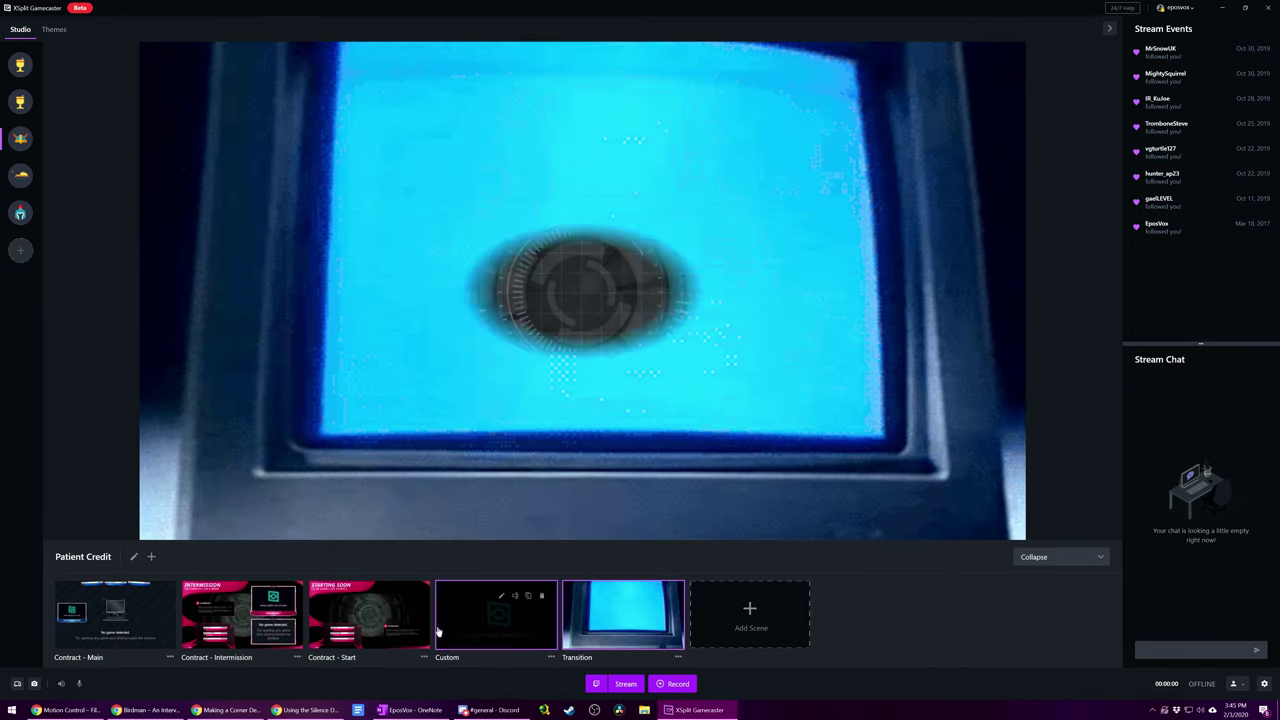
click(410, 625)
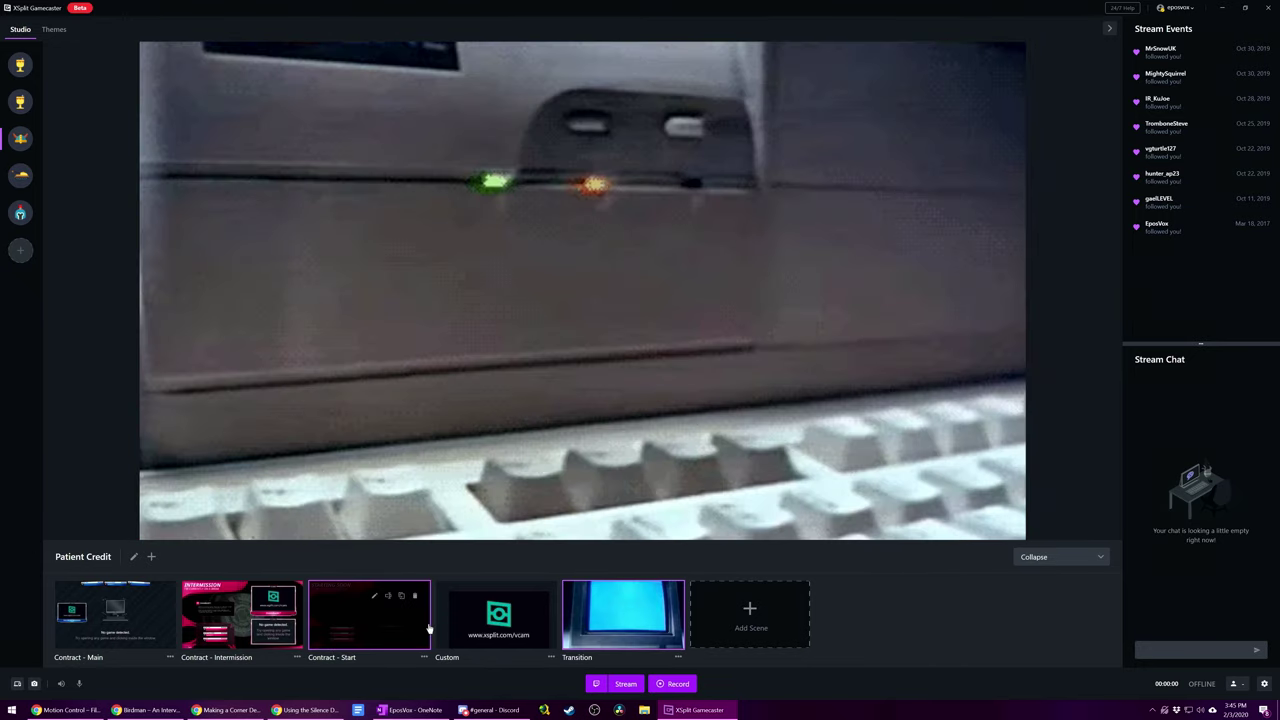